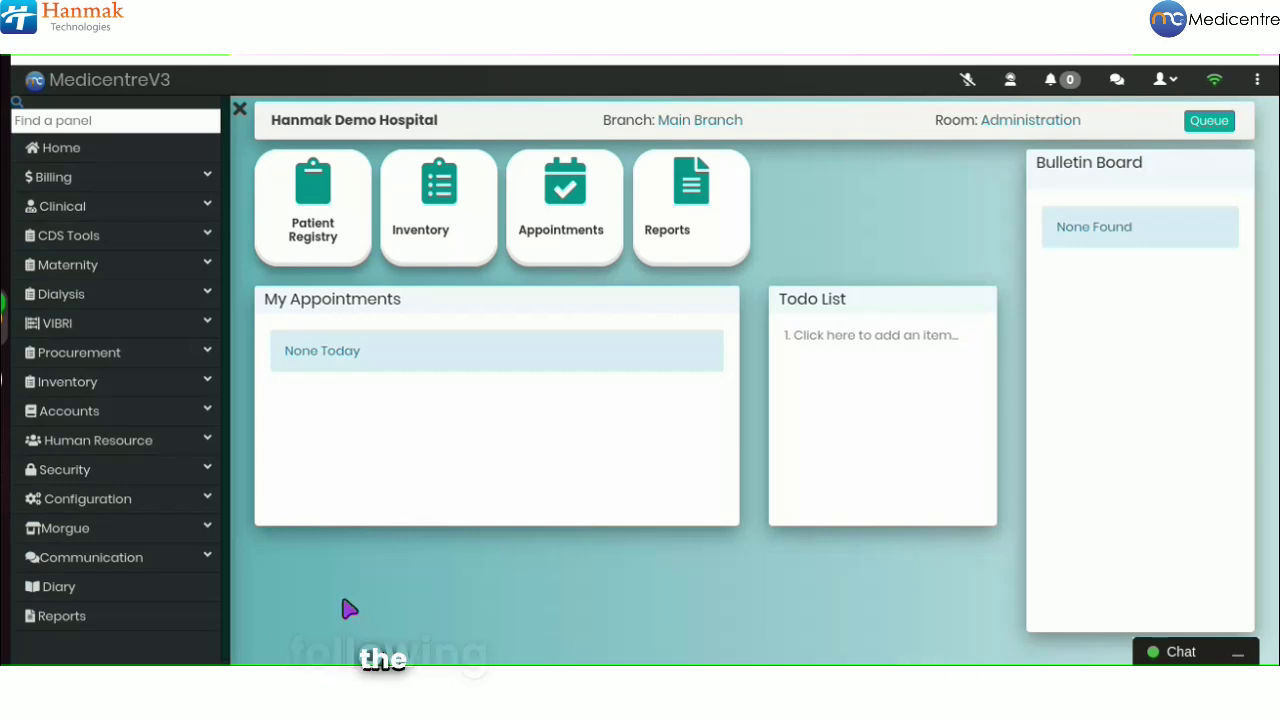
Start a procurement purchase order with storage location Pharmacy and supplier KENTONS
left_click(152, 358)
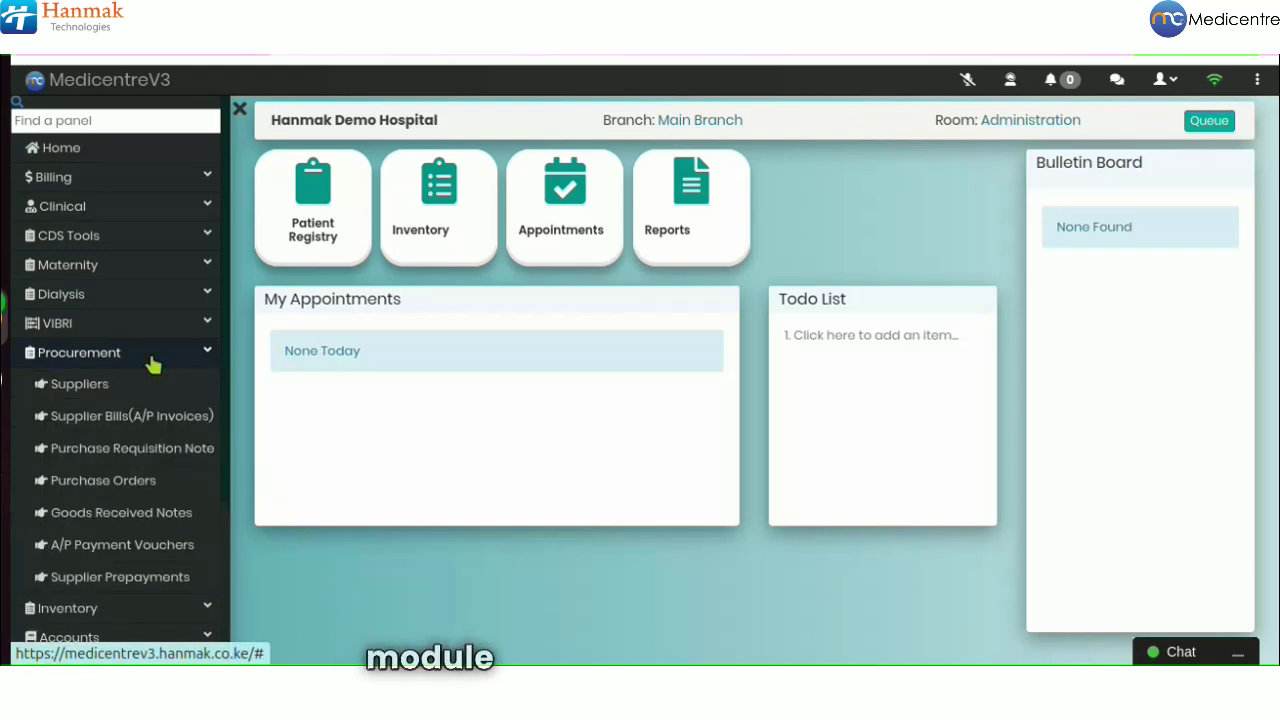
left_click(92, 489)
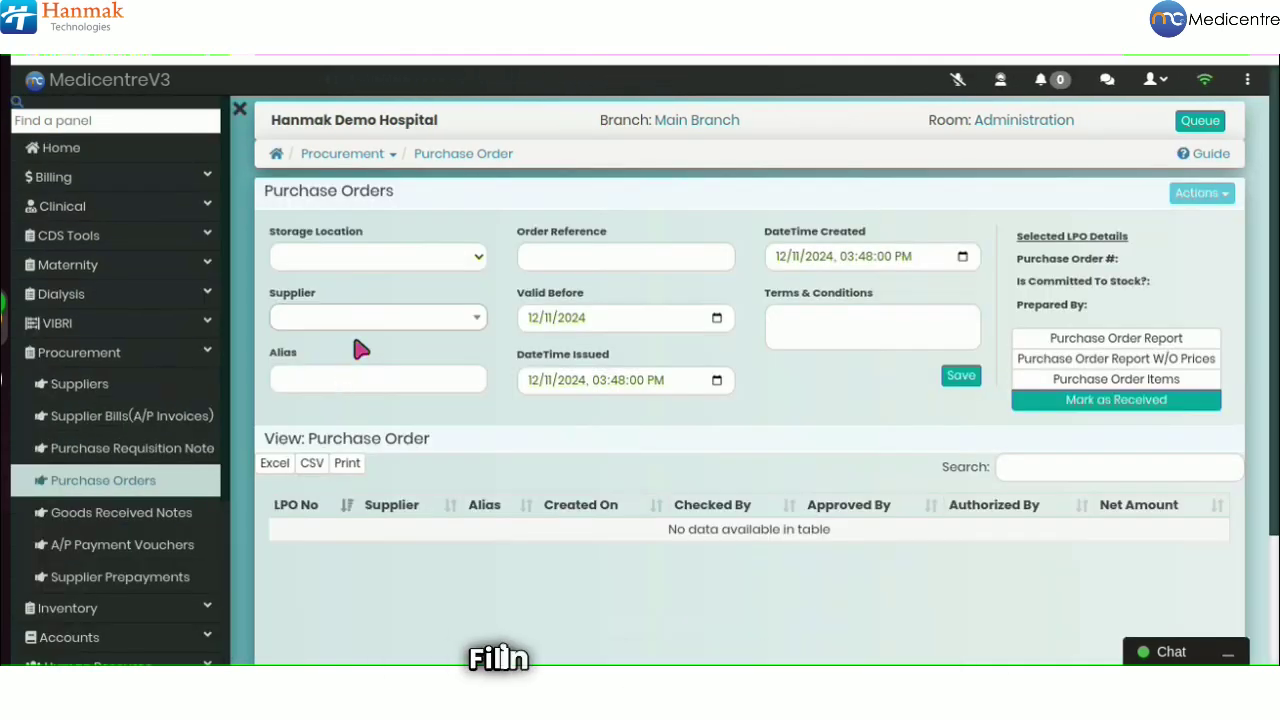
left_click(379, 262)
left_click(338, 290)
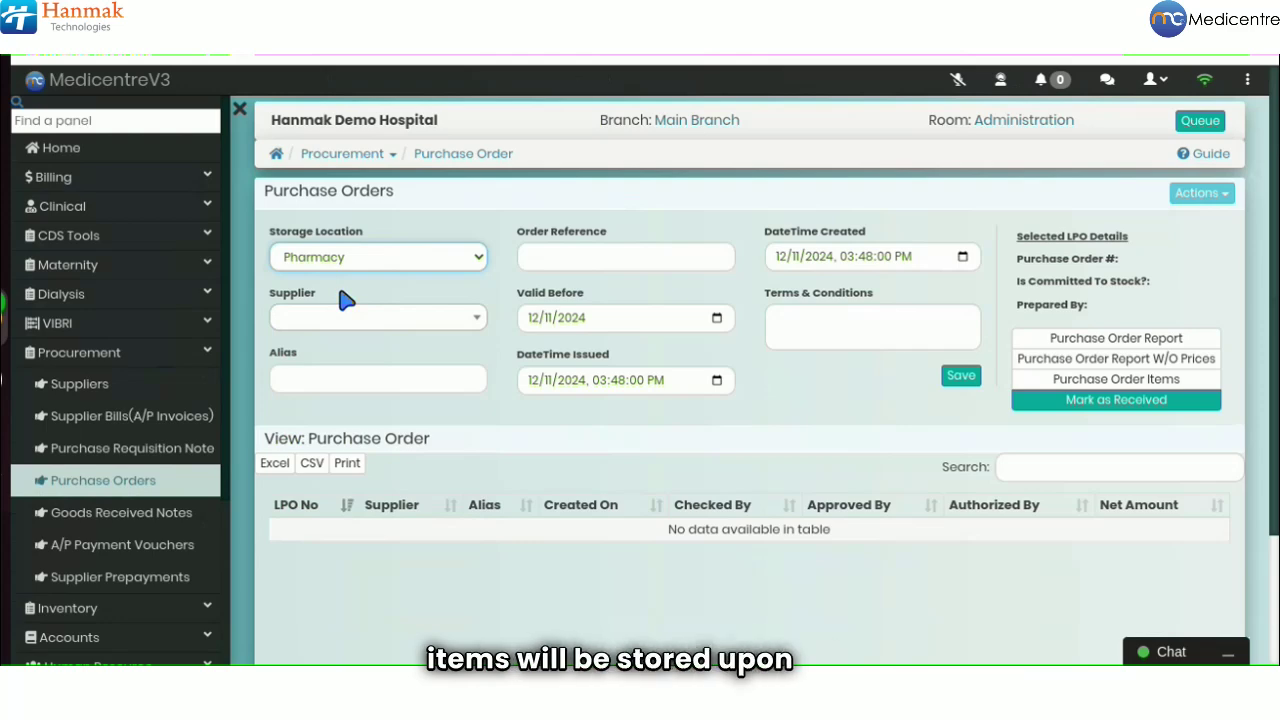
left_click(341, 322)
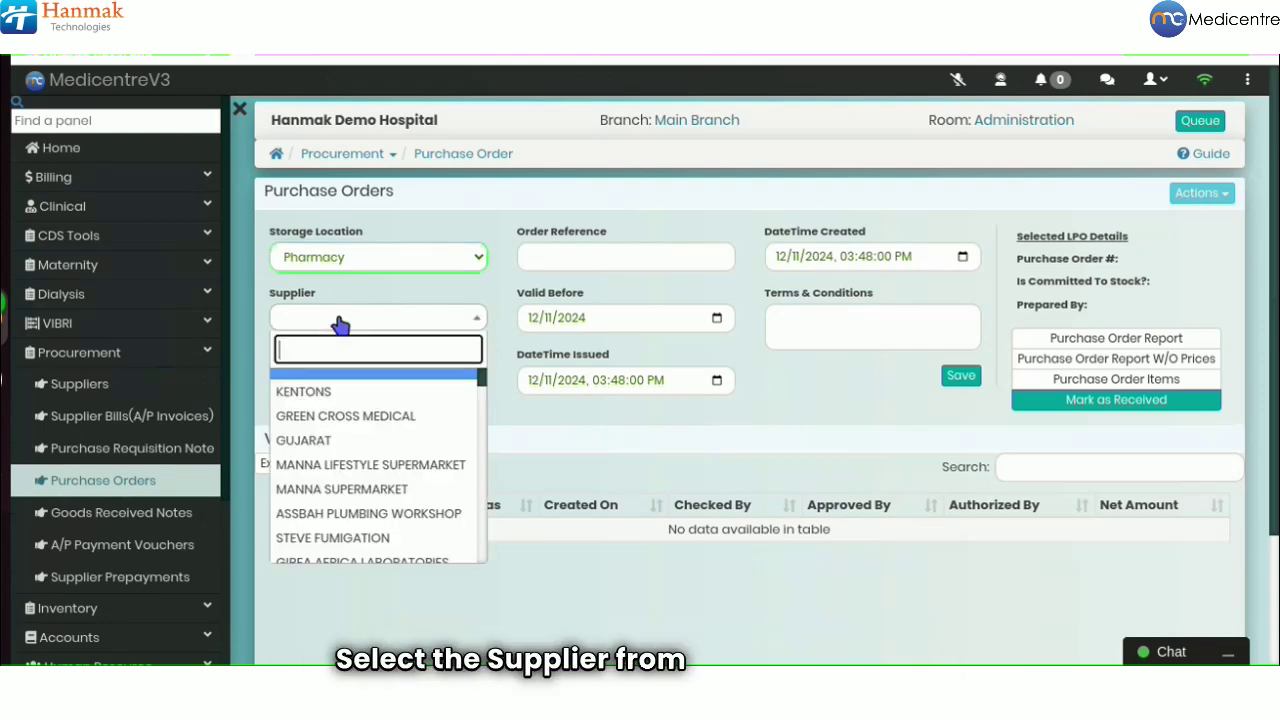
left_click(320, 383)
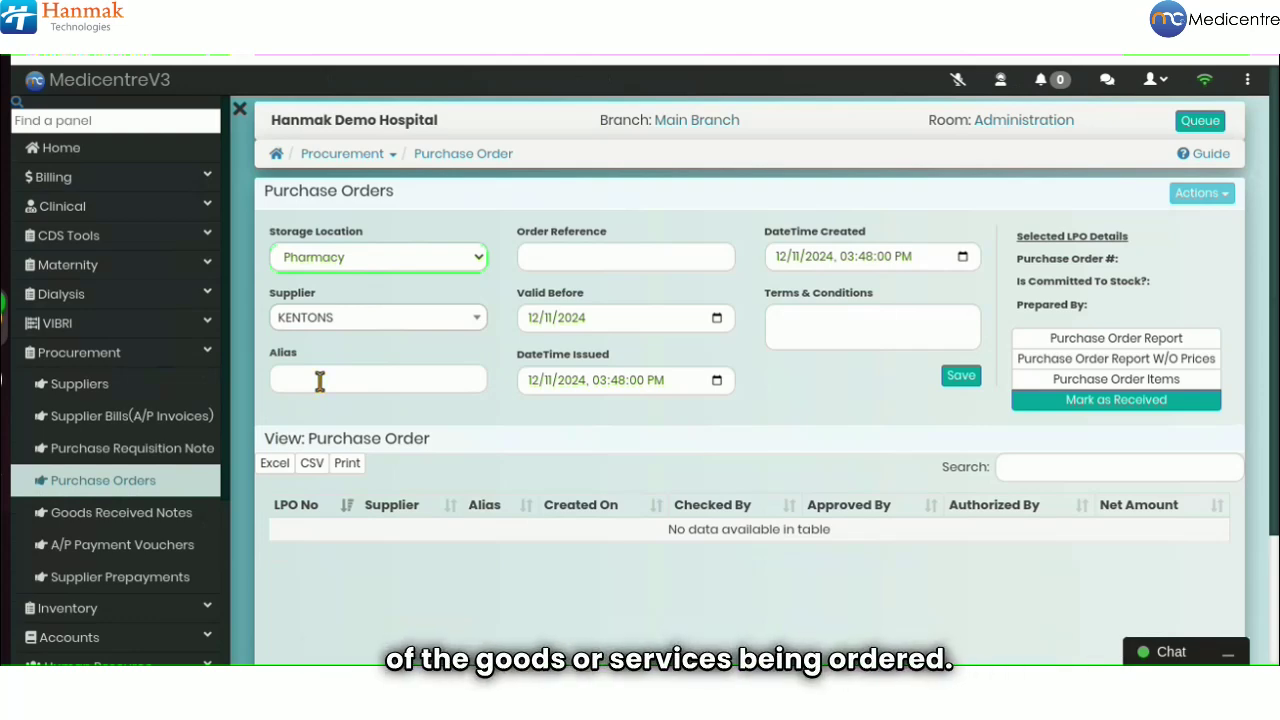
Set the purchase order's alias to "Pharmaceutical supplies" and its order reference to "December supply"
left_click(320, 380)
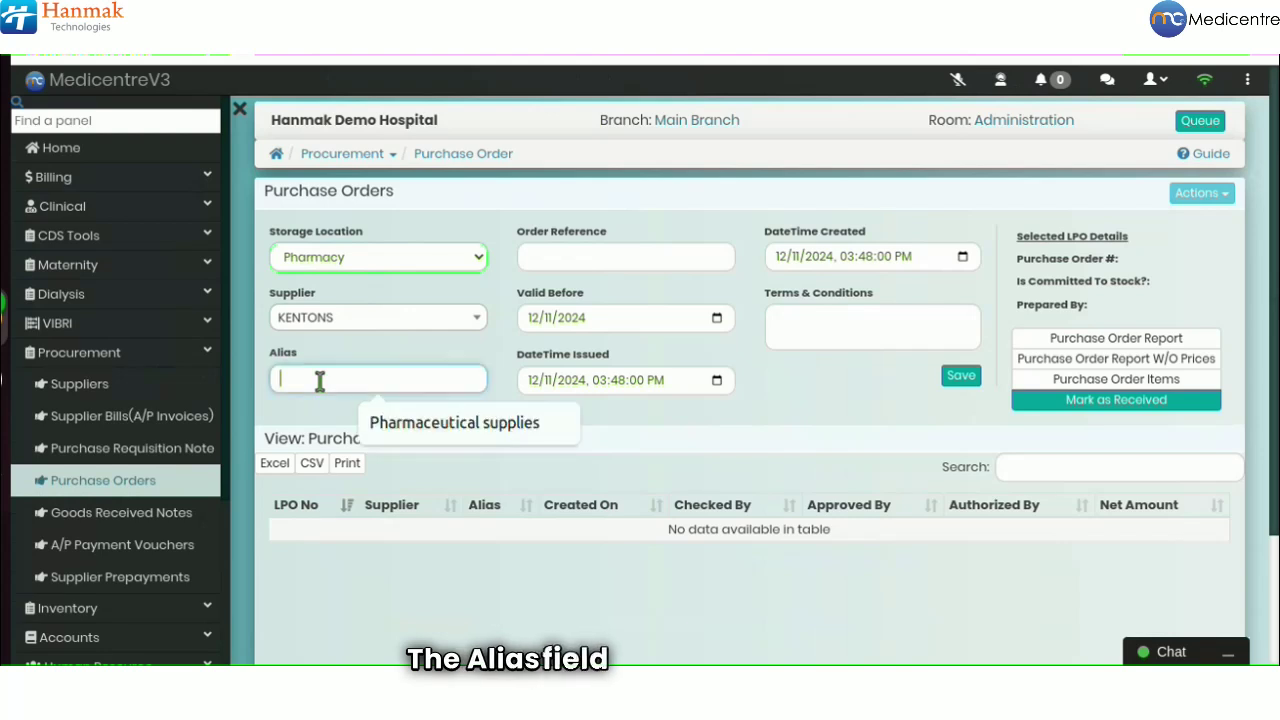
left_click(389, 422)
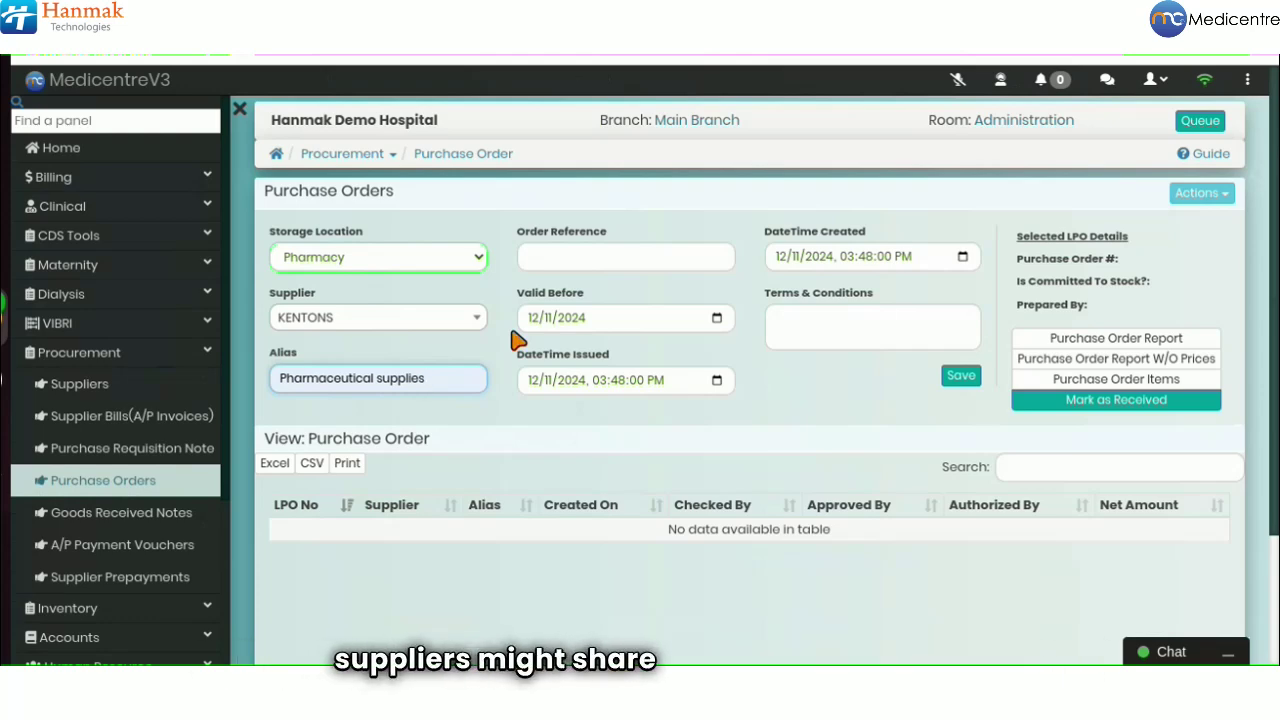
left_click(560, 257)
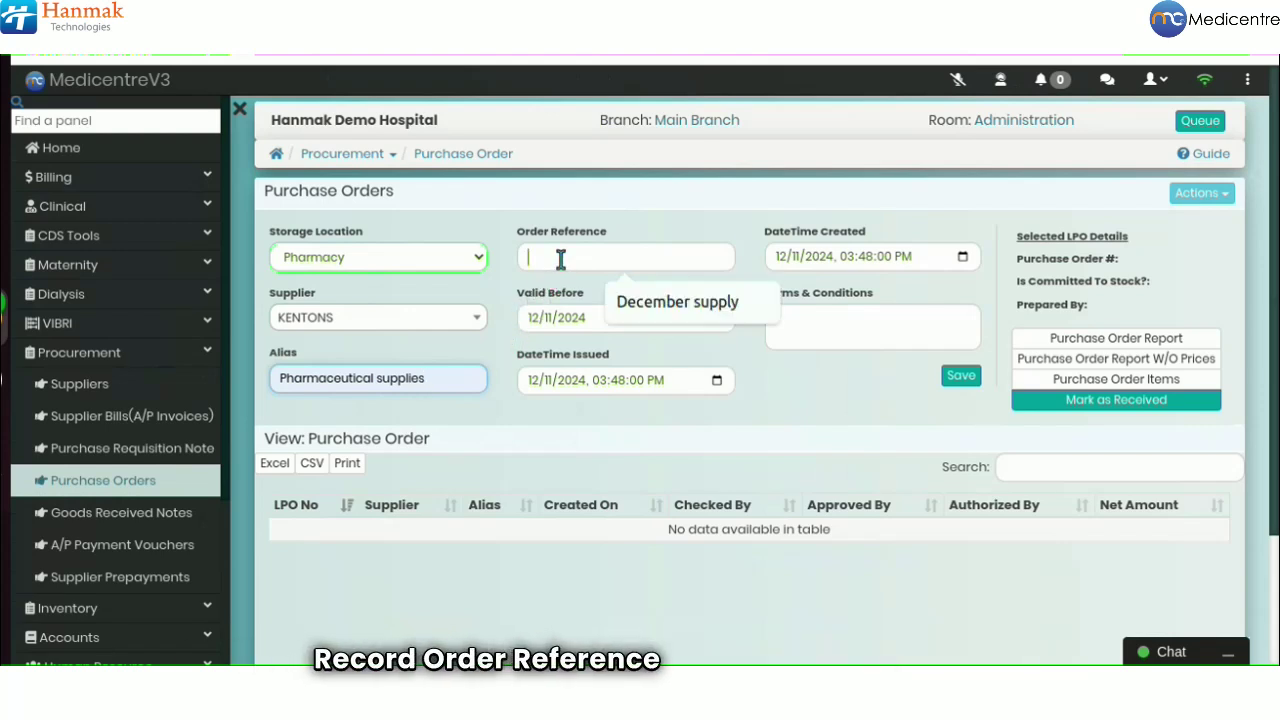
left_click(645, 305)
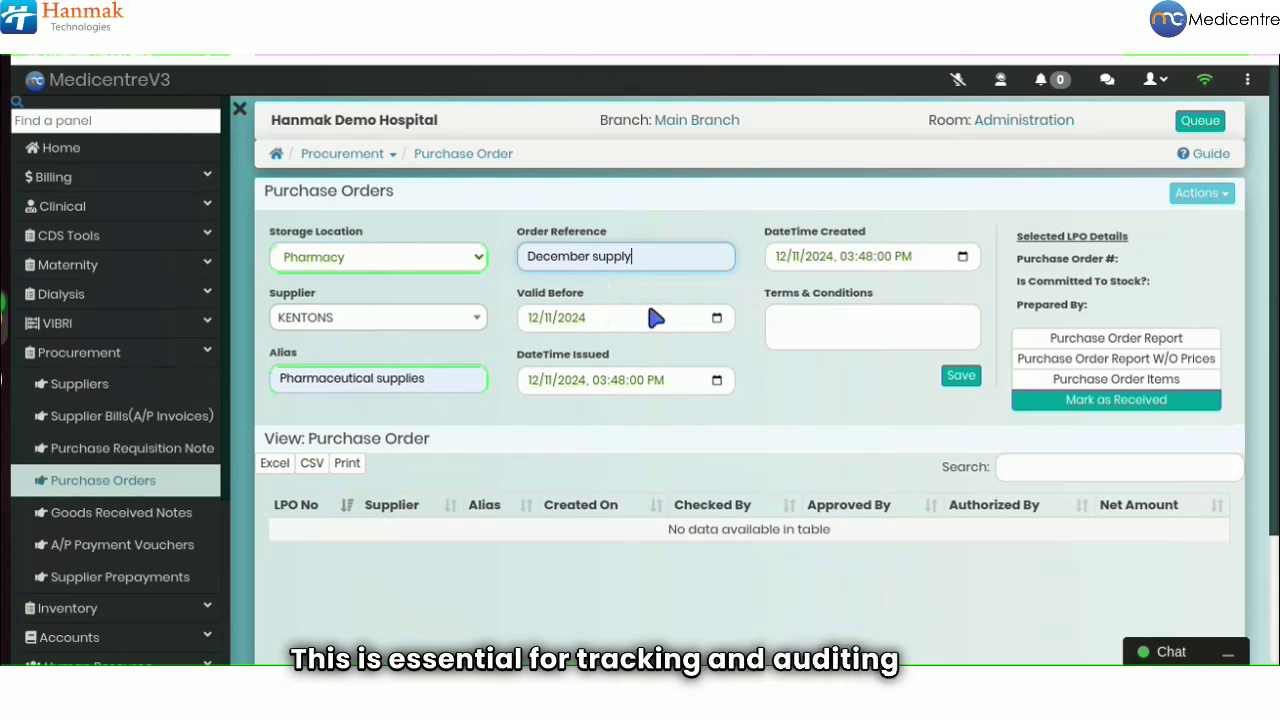
Set the purchase order's Valid Before date to 12/21/2024
left_click(716, 319)
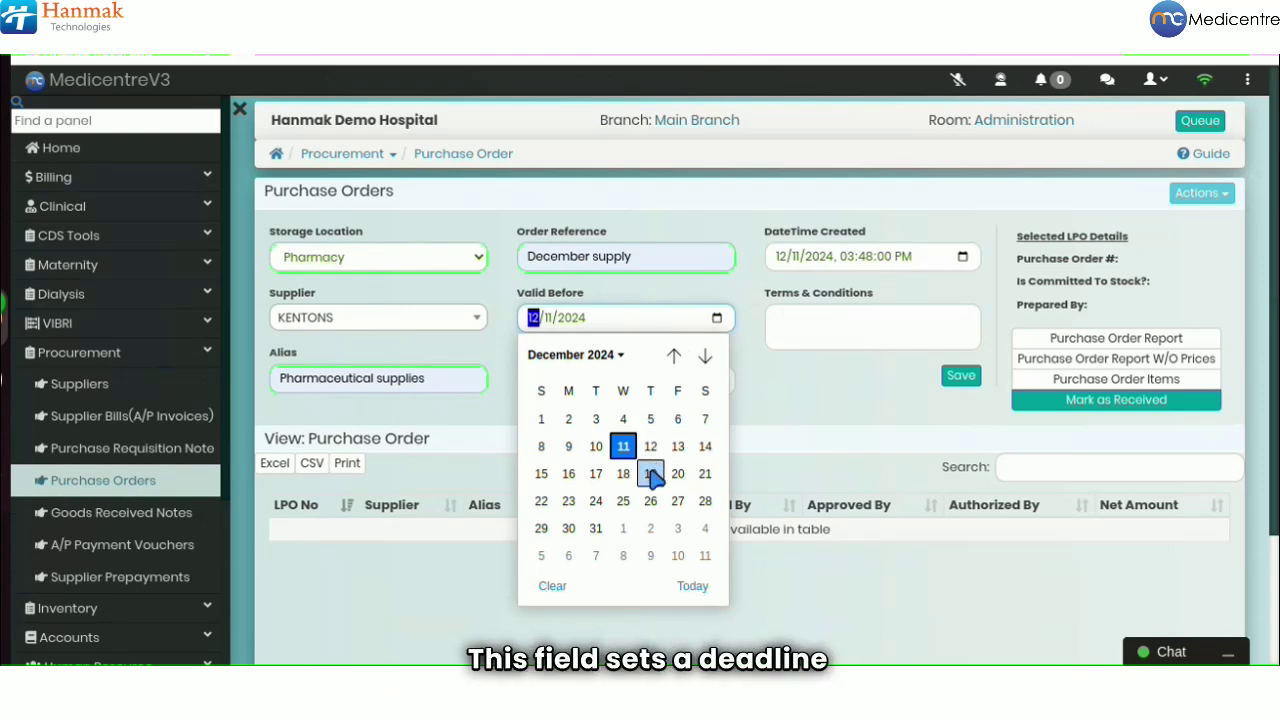
left_click(705, 474)
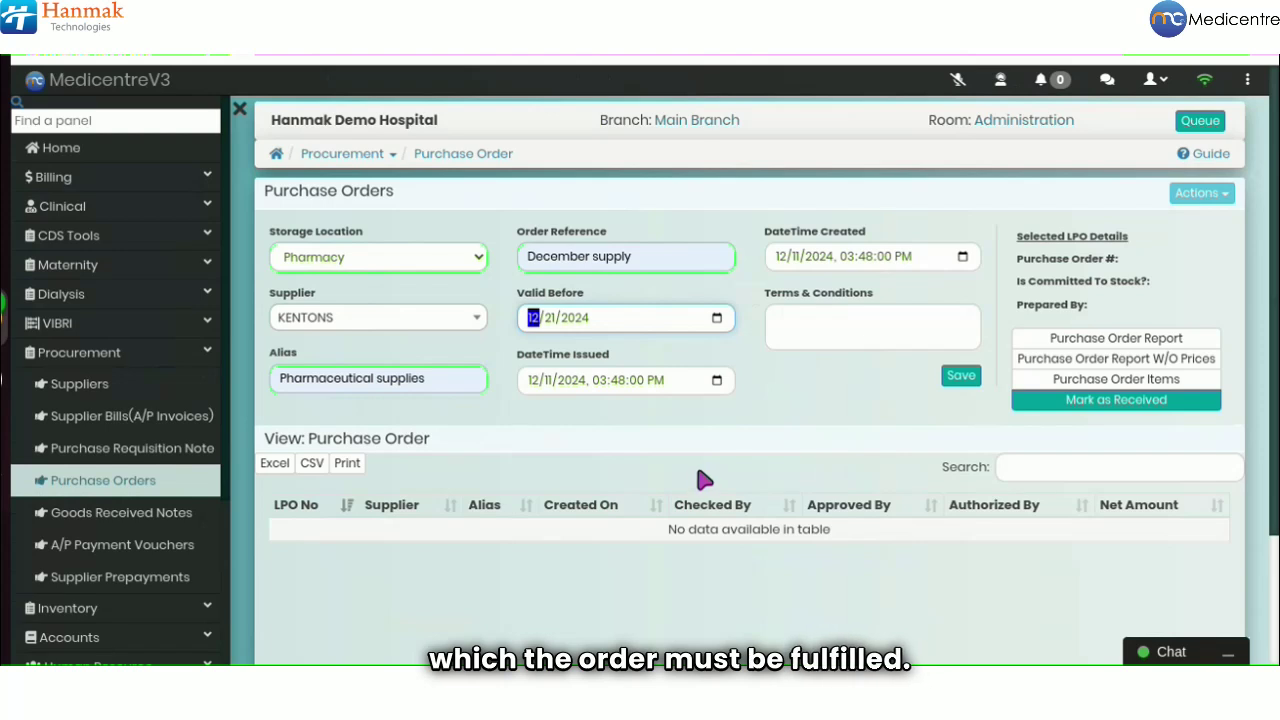
left_click(752, 357)
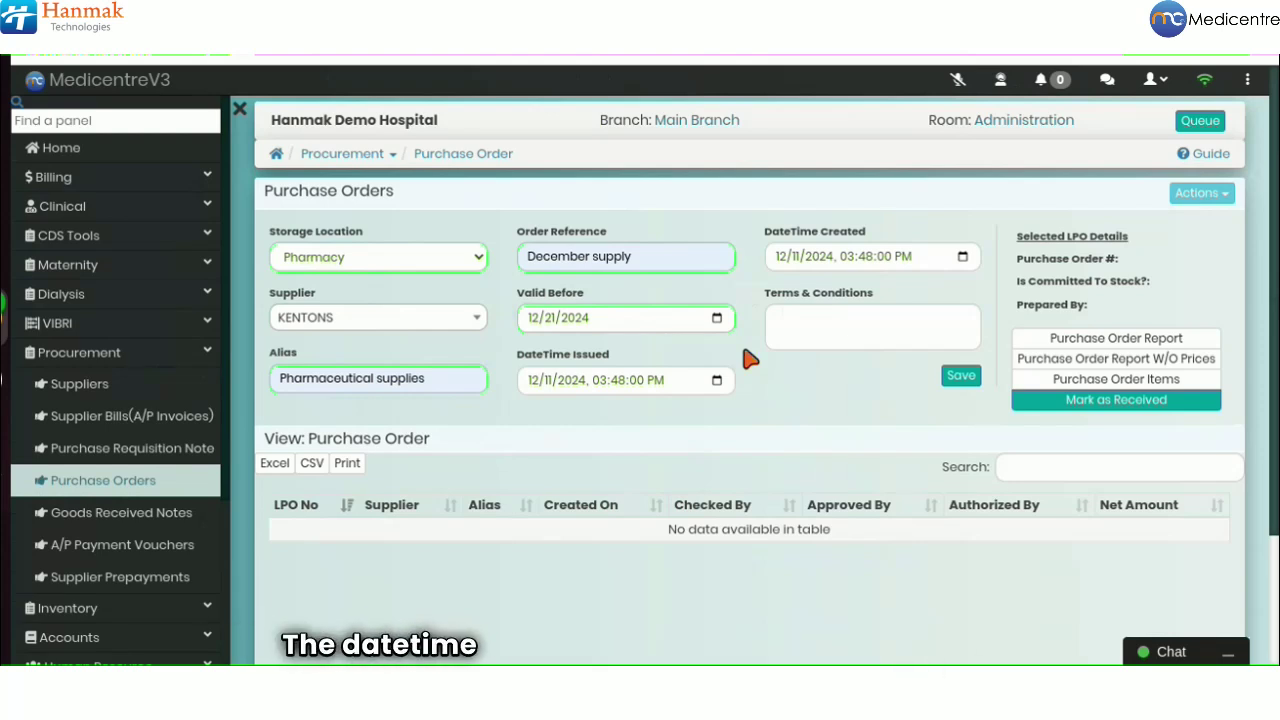
left_click(716, 381)
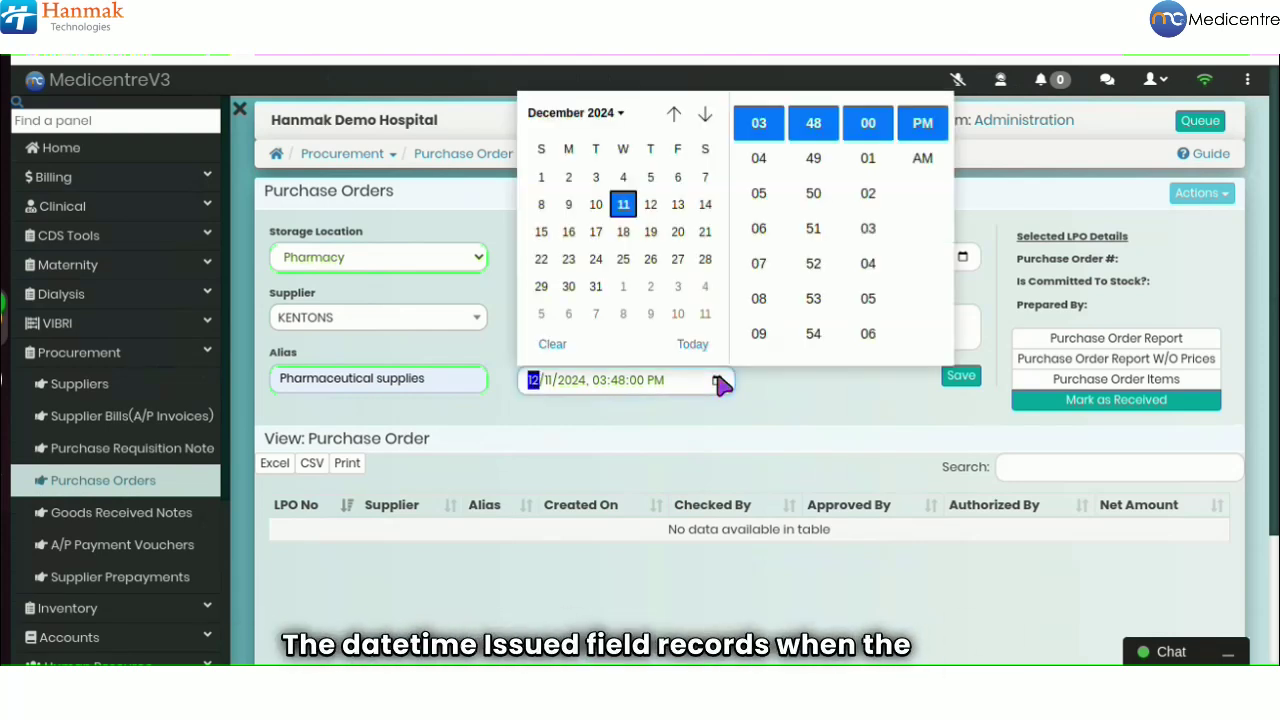
left_click(810, 394)
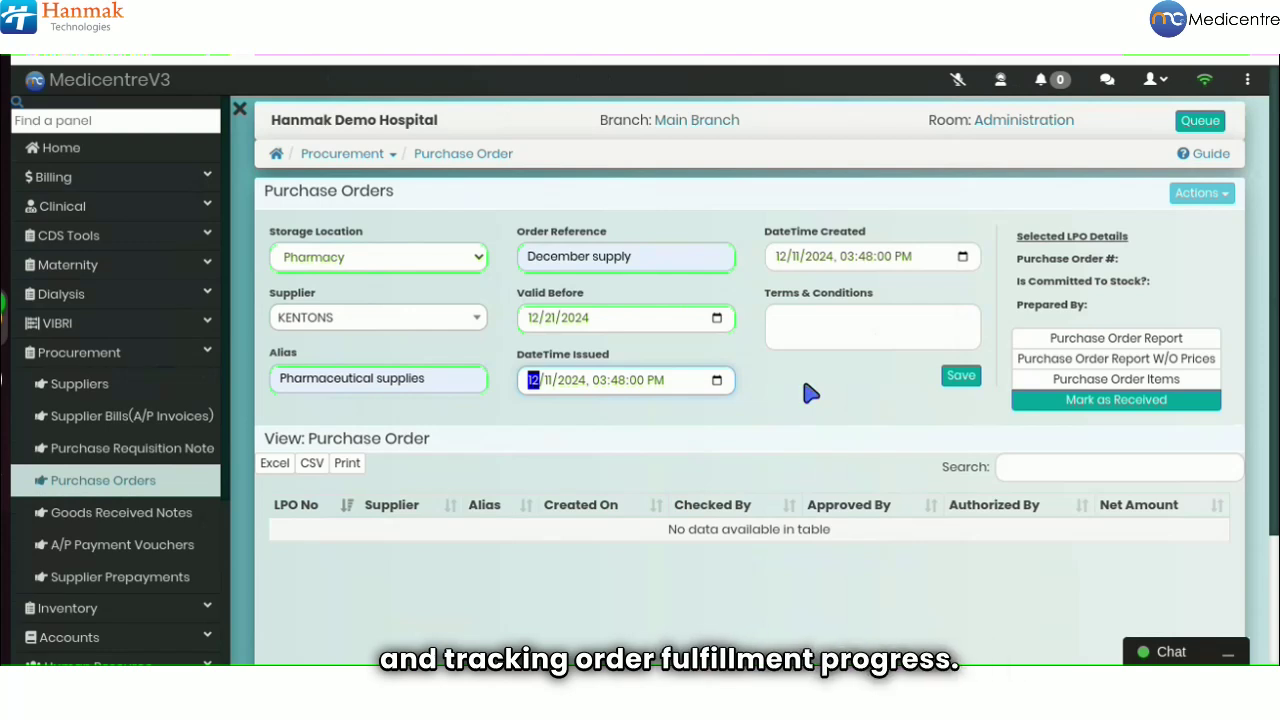
left_click(963, 259)
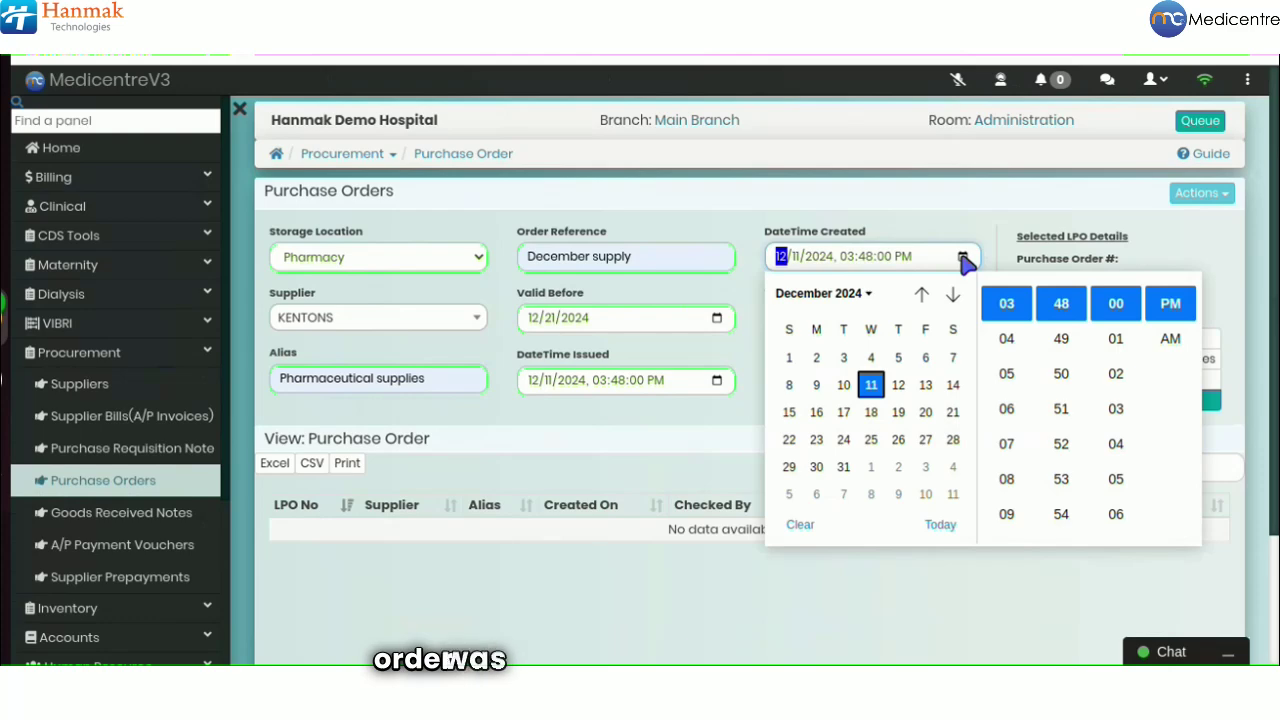
left_click(743, 392)
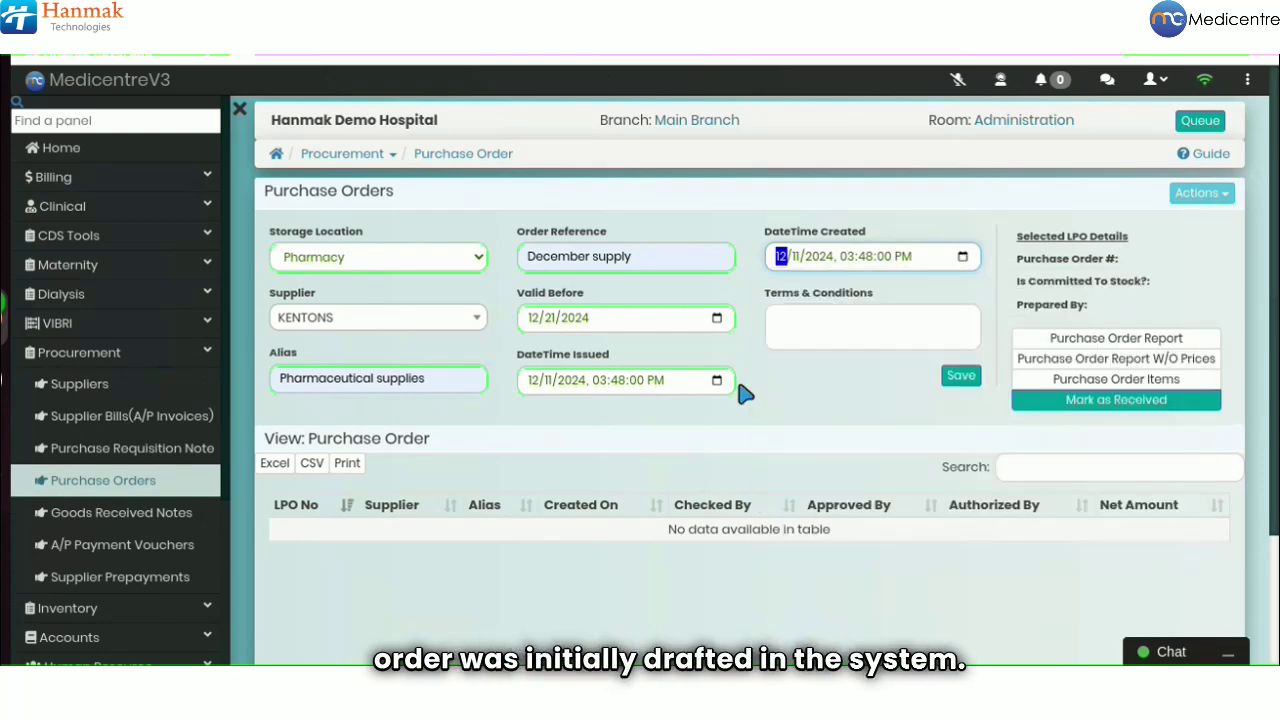
Enter the terms and conditions "Delivery within 7 business days after order confirmation" and save the purchase order
left_click(785, 390)
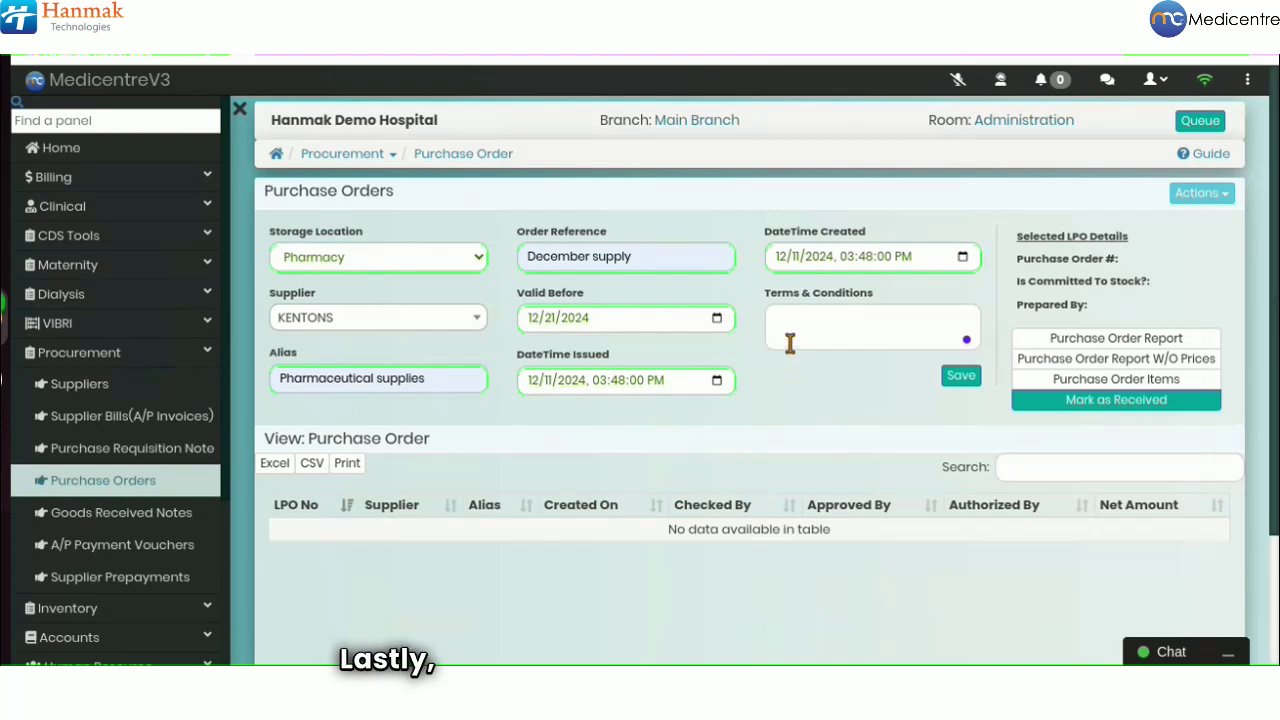
type("Delivery within 7 business days after order confirmation")
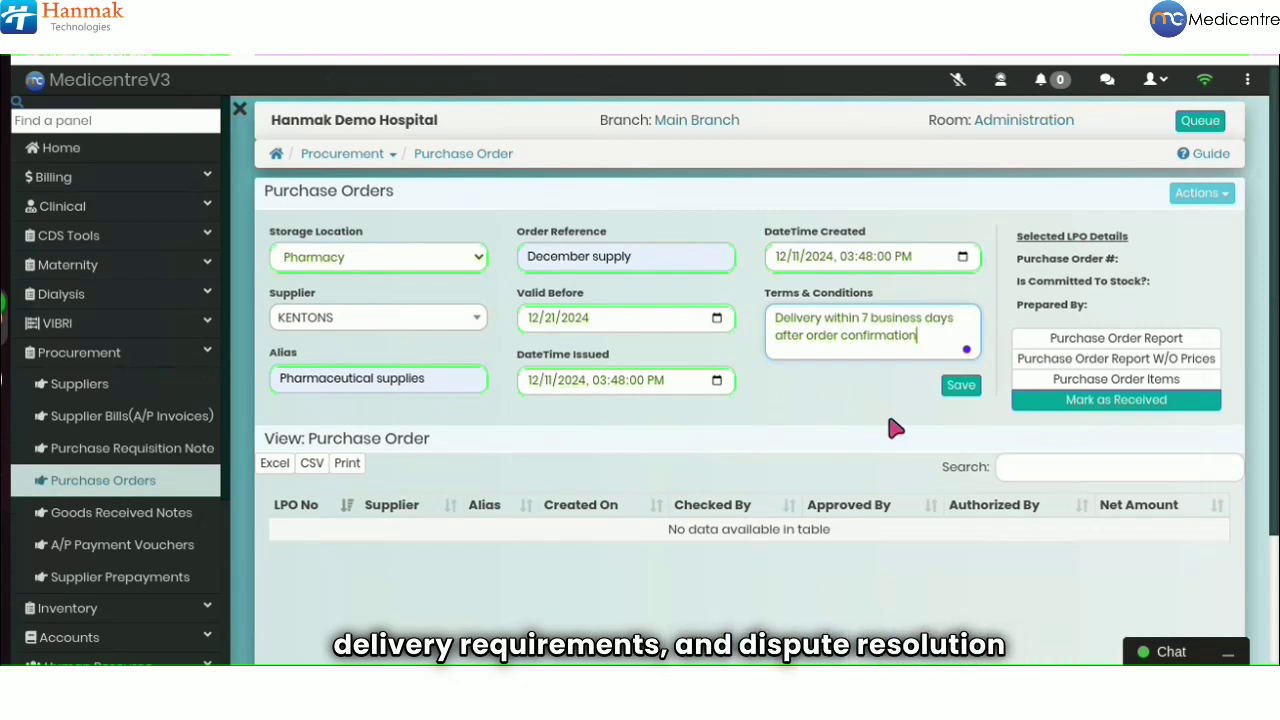
left_click(953, 388)
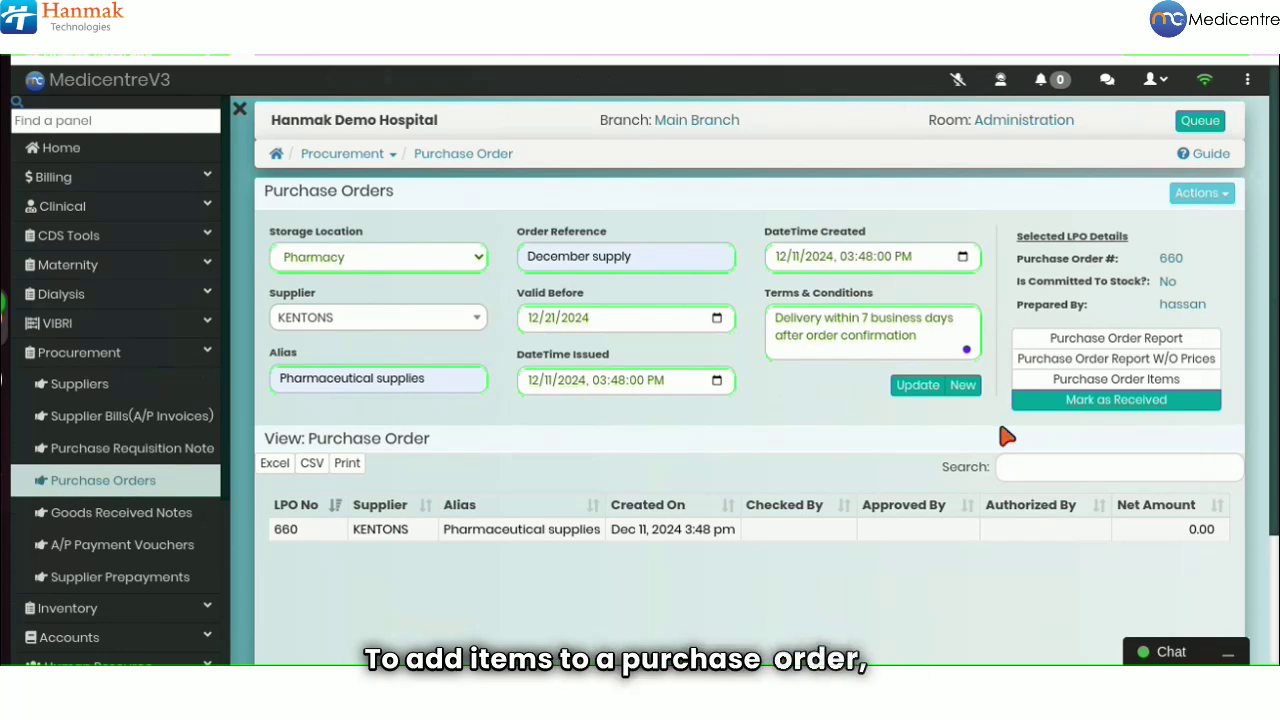
In the saved purchase order's items, begin a new item of type Inventory Item named "Coartem Tab"
left_click(1068, 380)
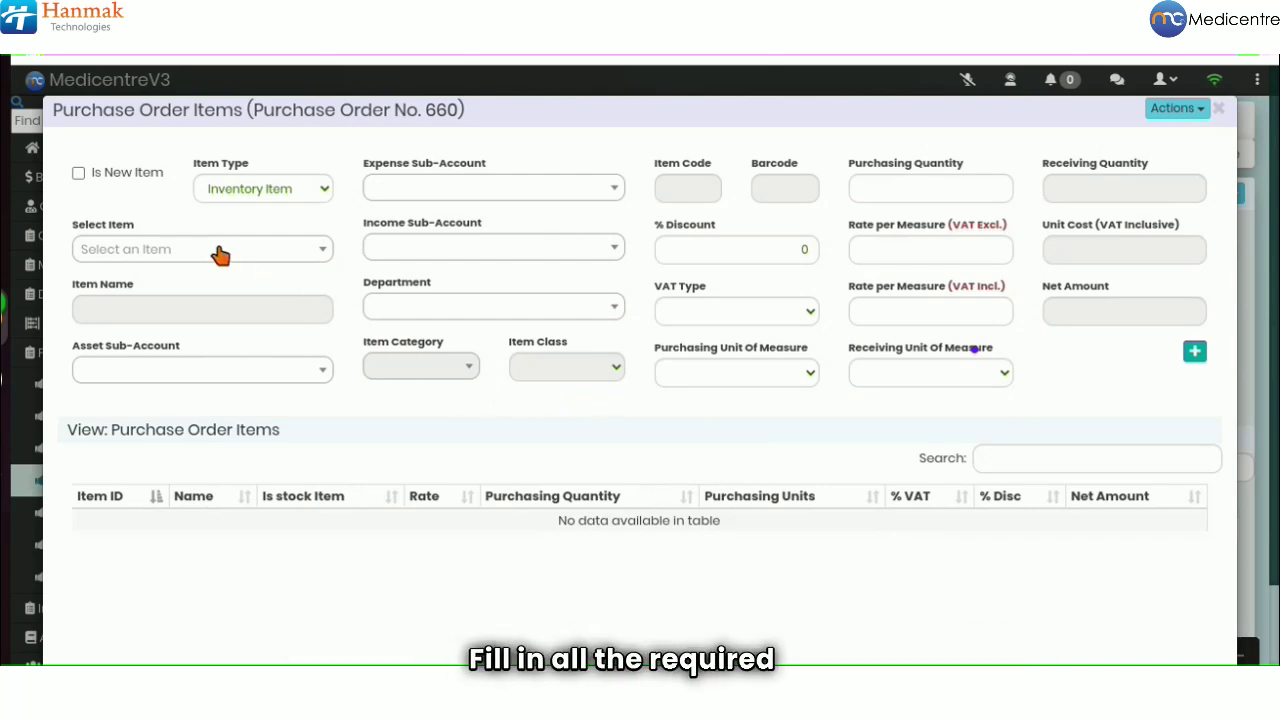
left_click(80, 177)
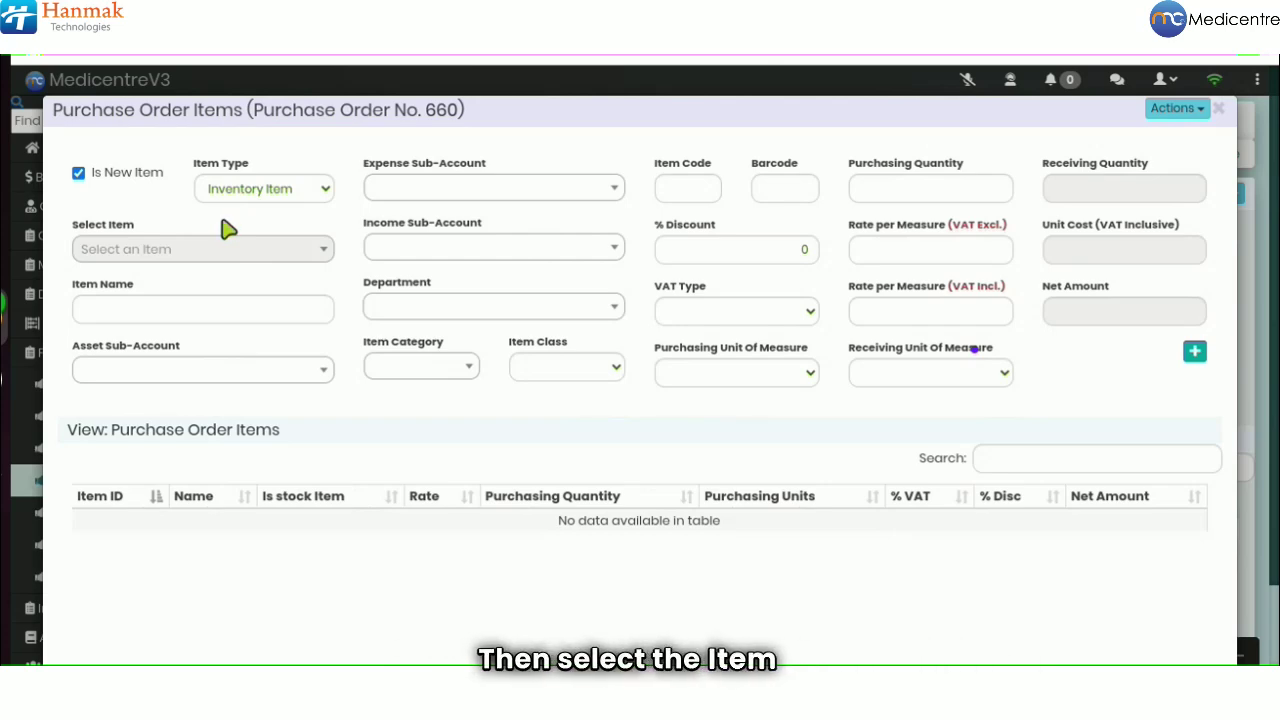
left_click(240, 195)
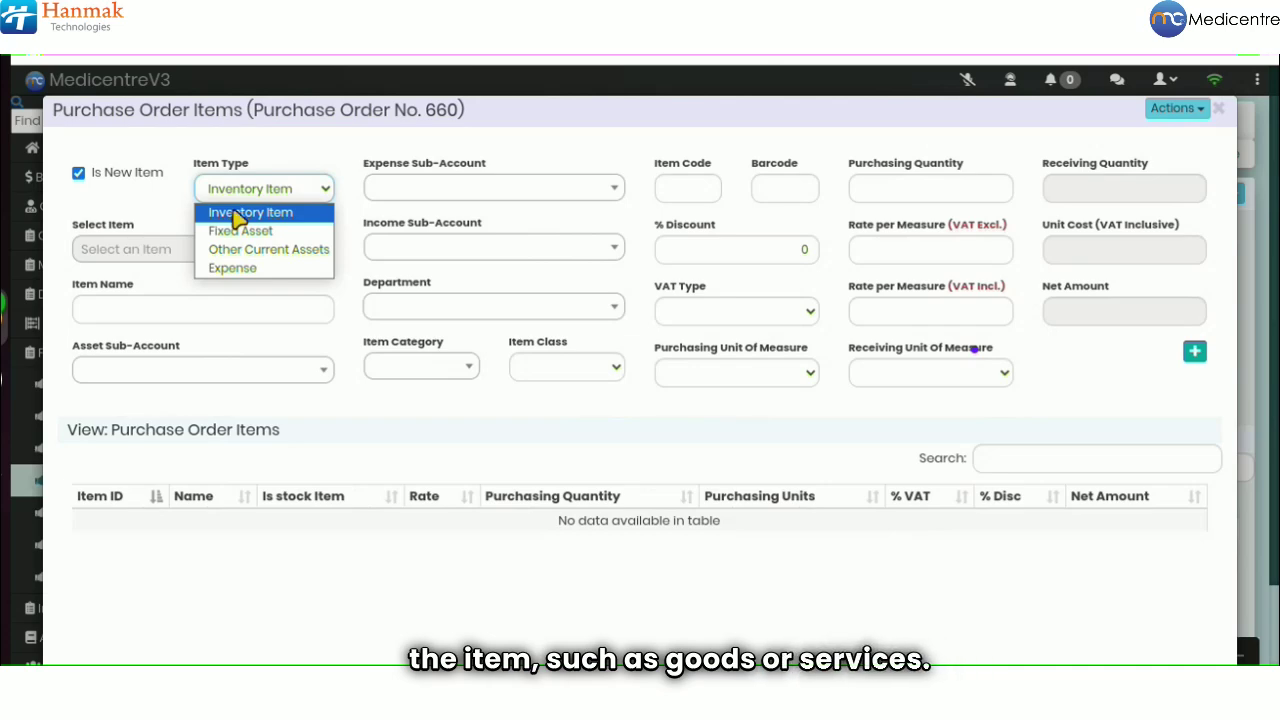
left_click(236, 214)
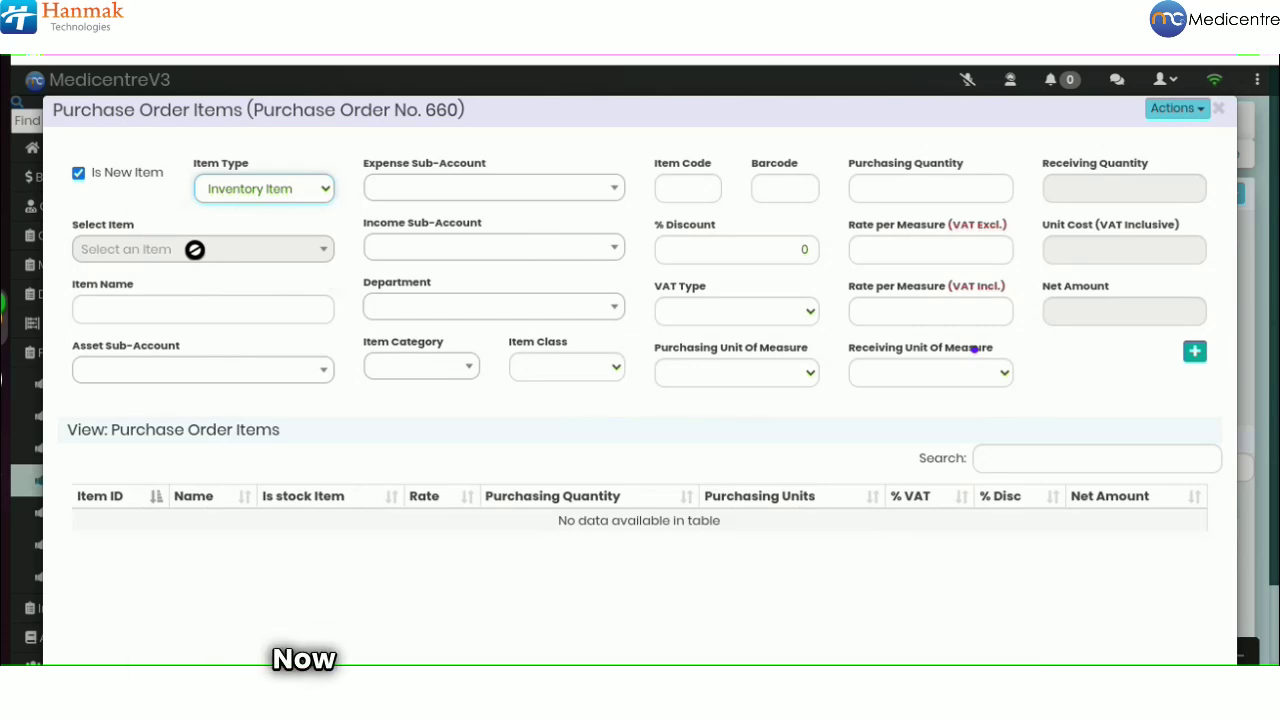
left_click(184, 316)
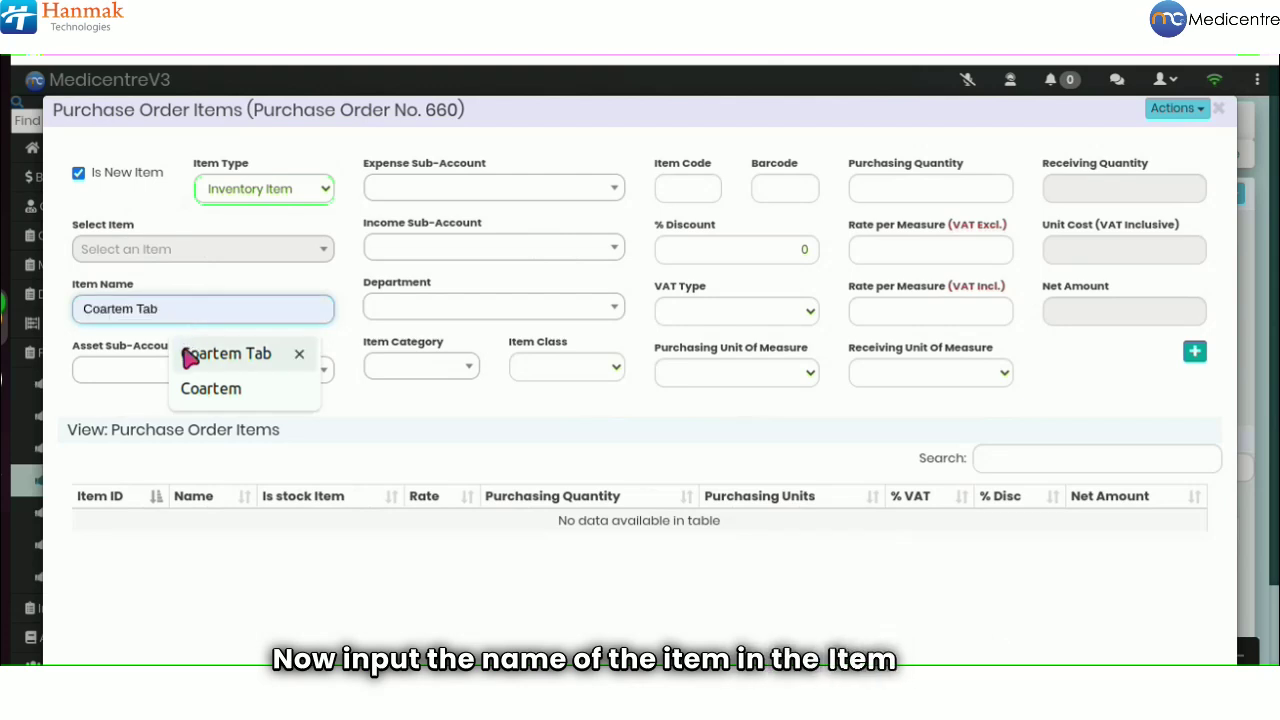
left_click(185, 354)
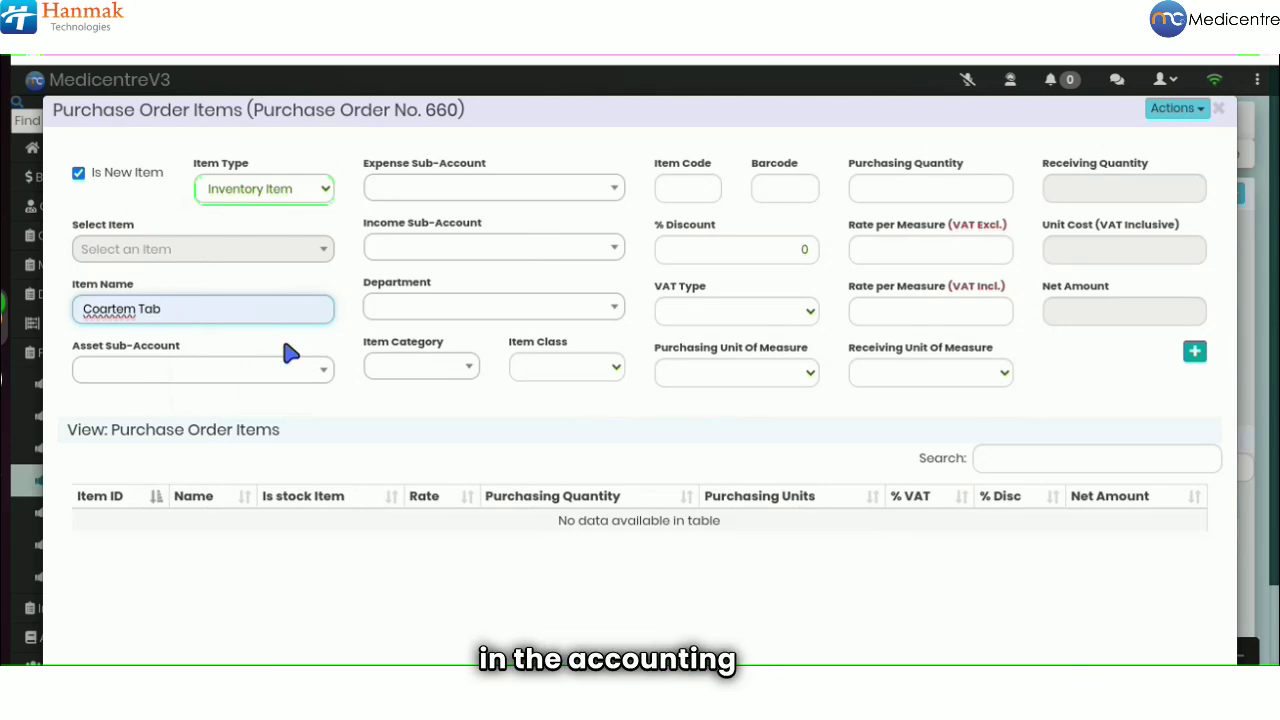
Assign the item the asset sub-account Inventory - Pharmacy Drugs and the expense sub-account Cost Of Goods Sold - Pharmacy Drugs
left_click(260, 375)
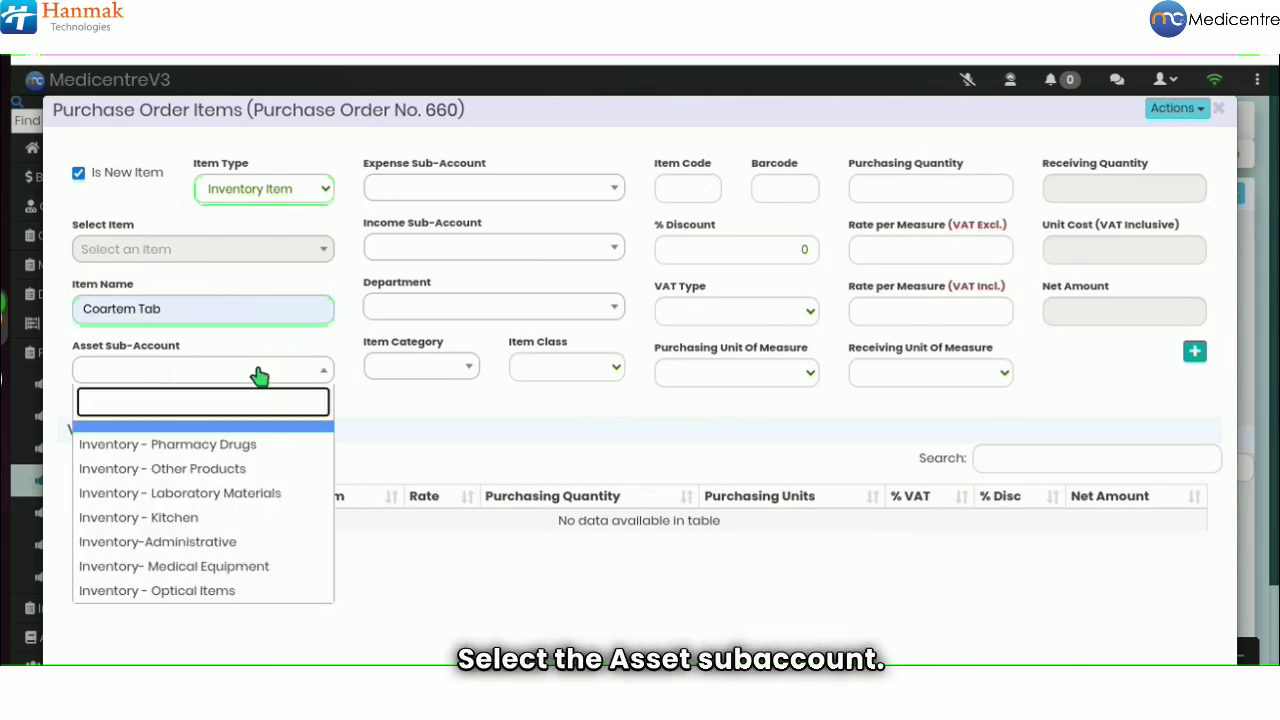
type("ph")
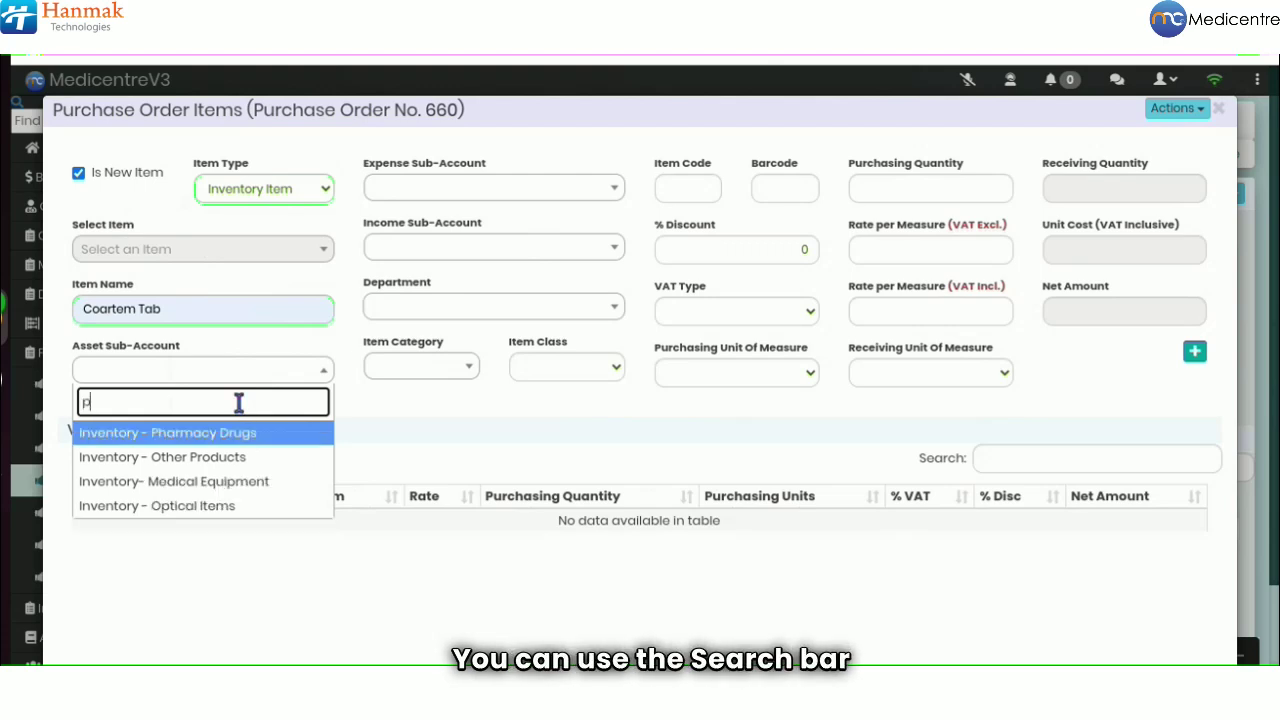
left_click(222, 436)
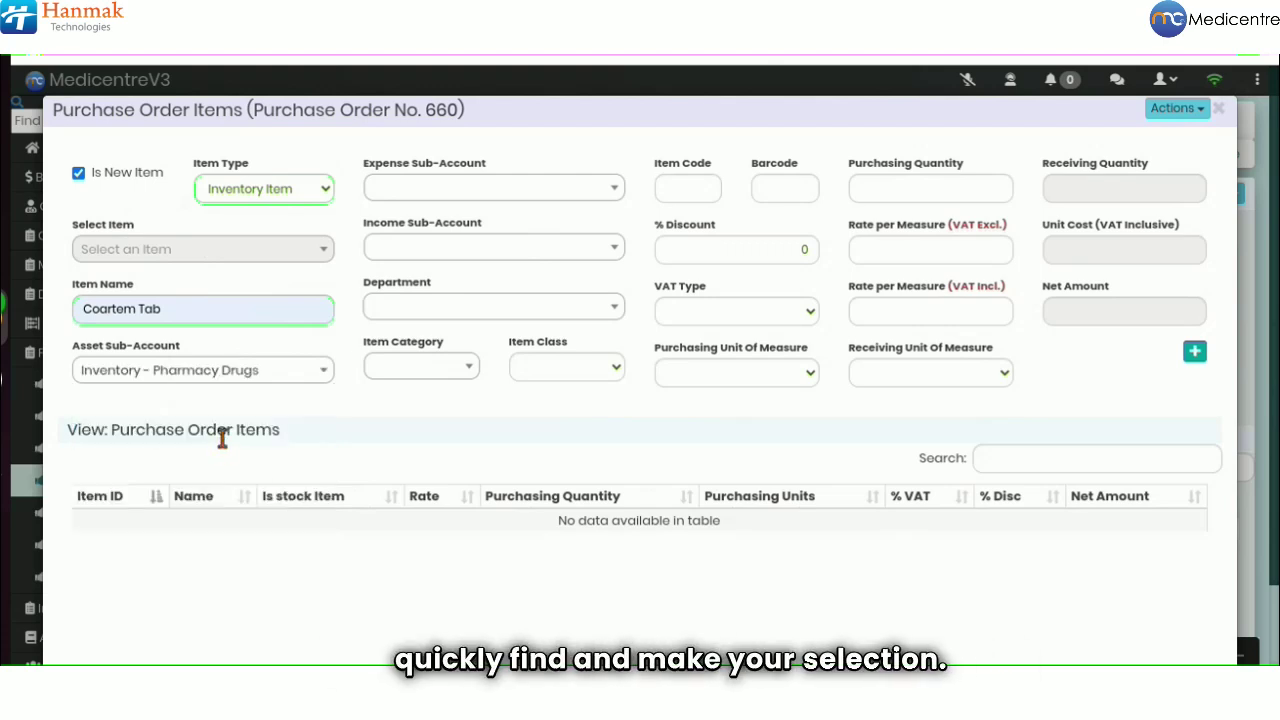
left_click(452, 186)
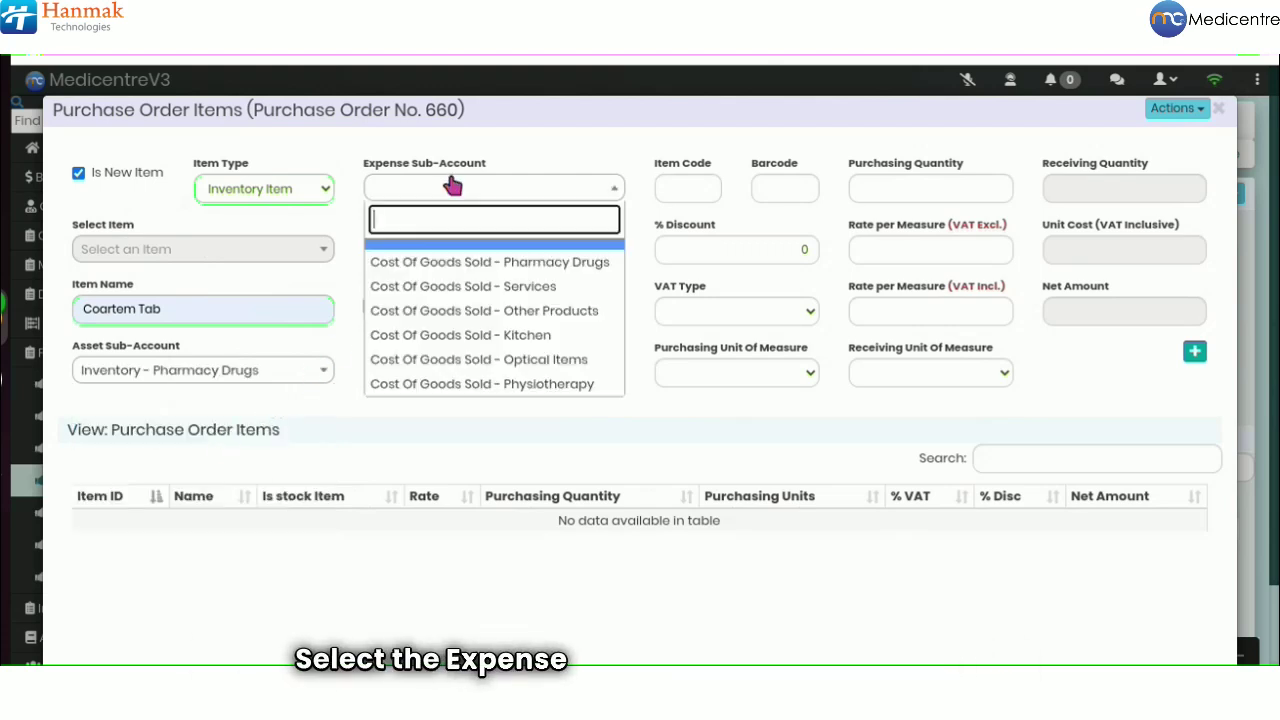
left_click(448, 262)
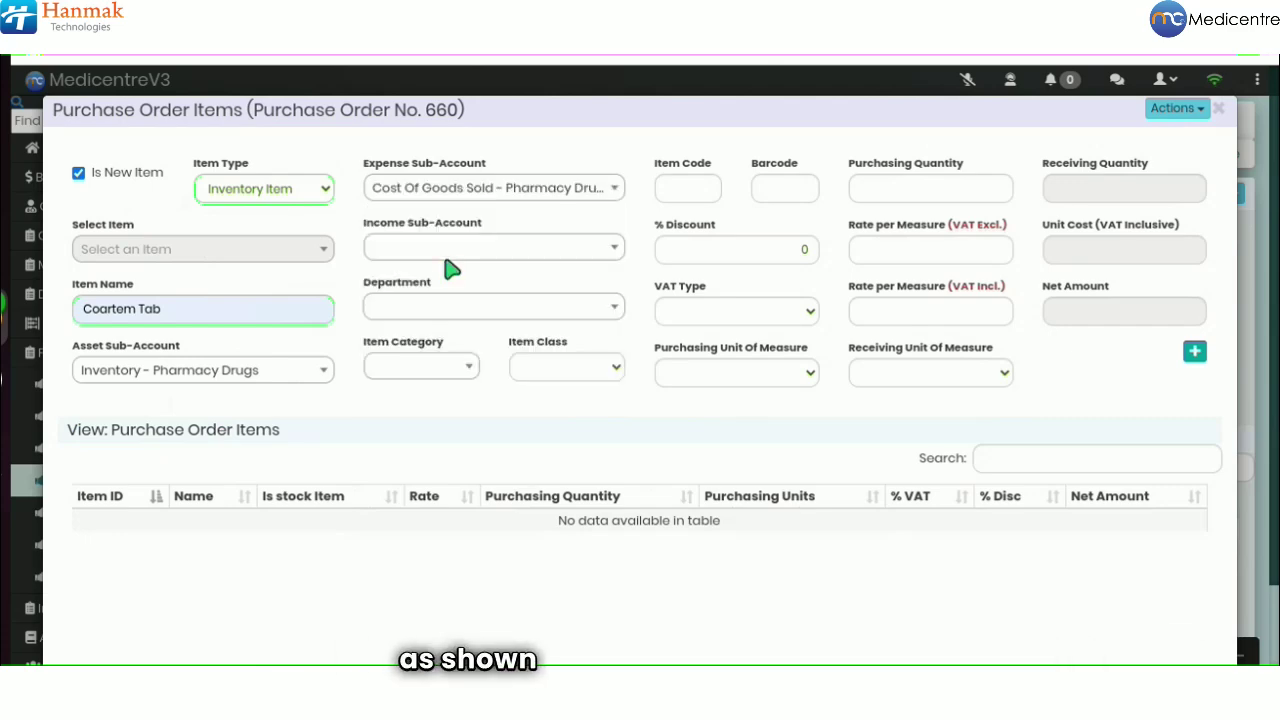
Assign the item the income sub-account Sales - Pharmacy Drugs and the department Pharmacy
left_click(446, 254)
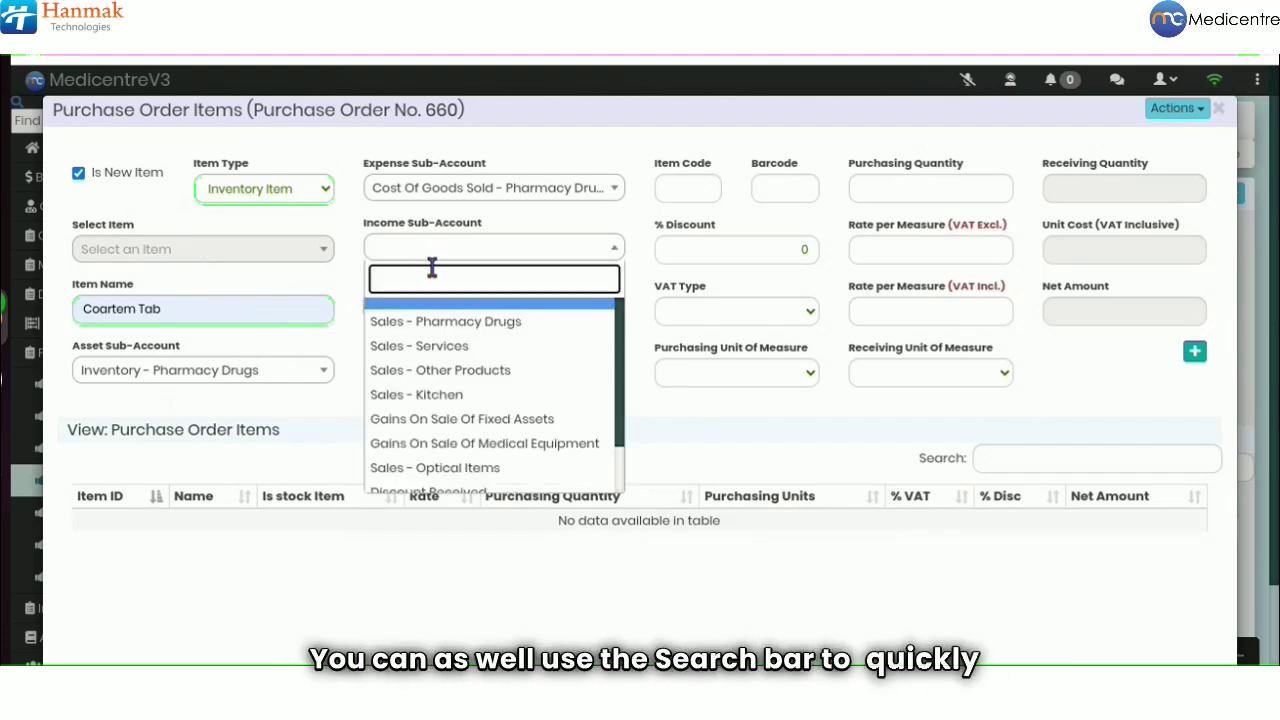
type("sa")
left_click(438, 312)
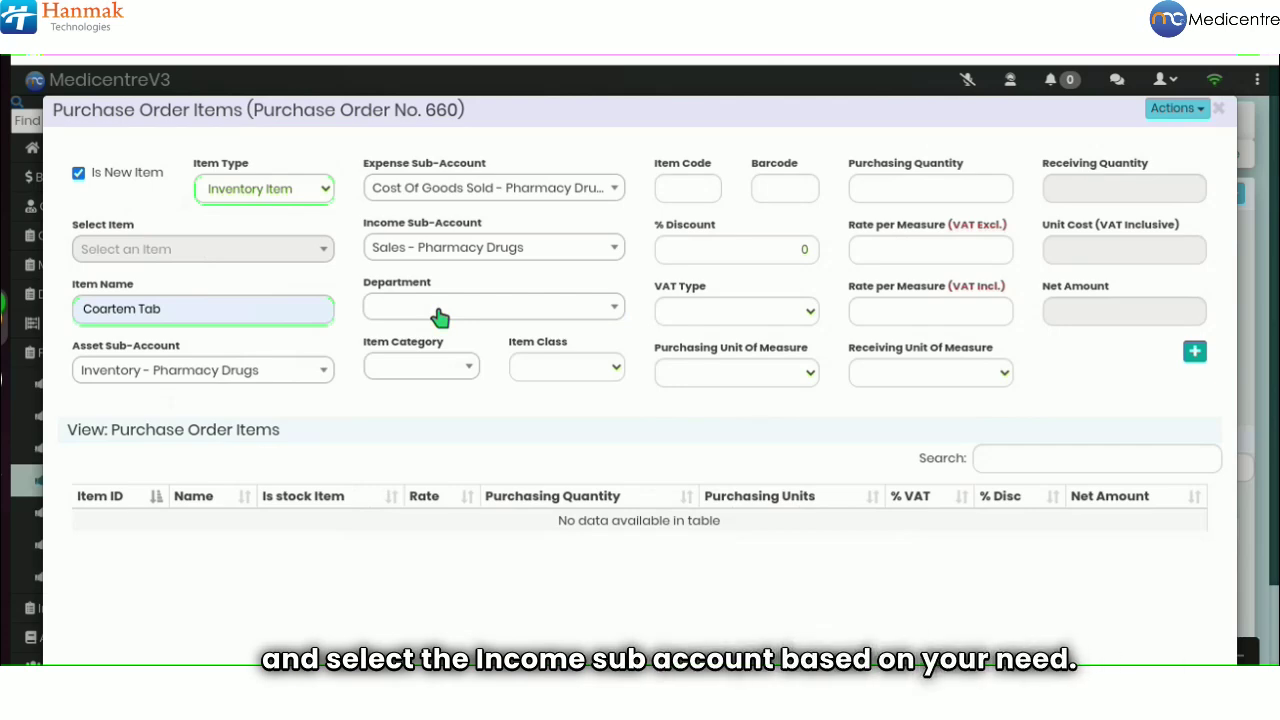
left_click(440, 317)
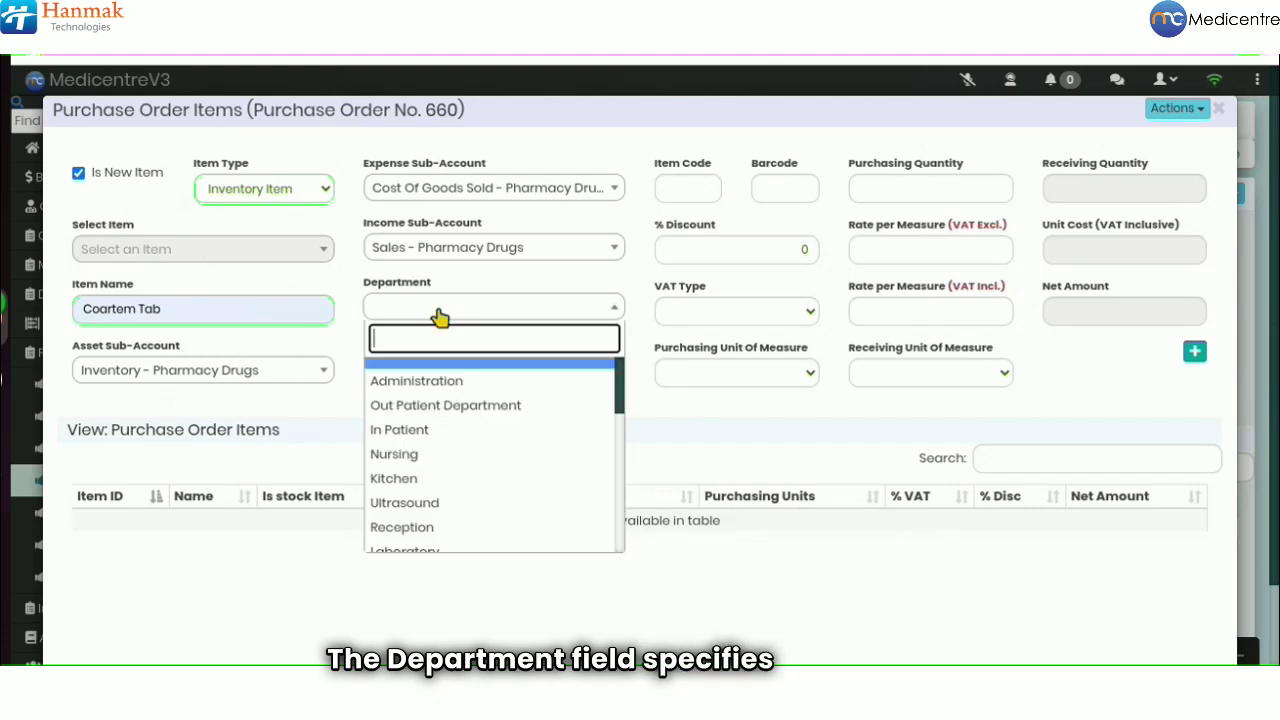
type("pha")
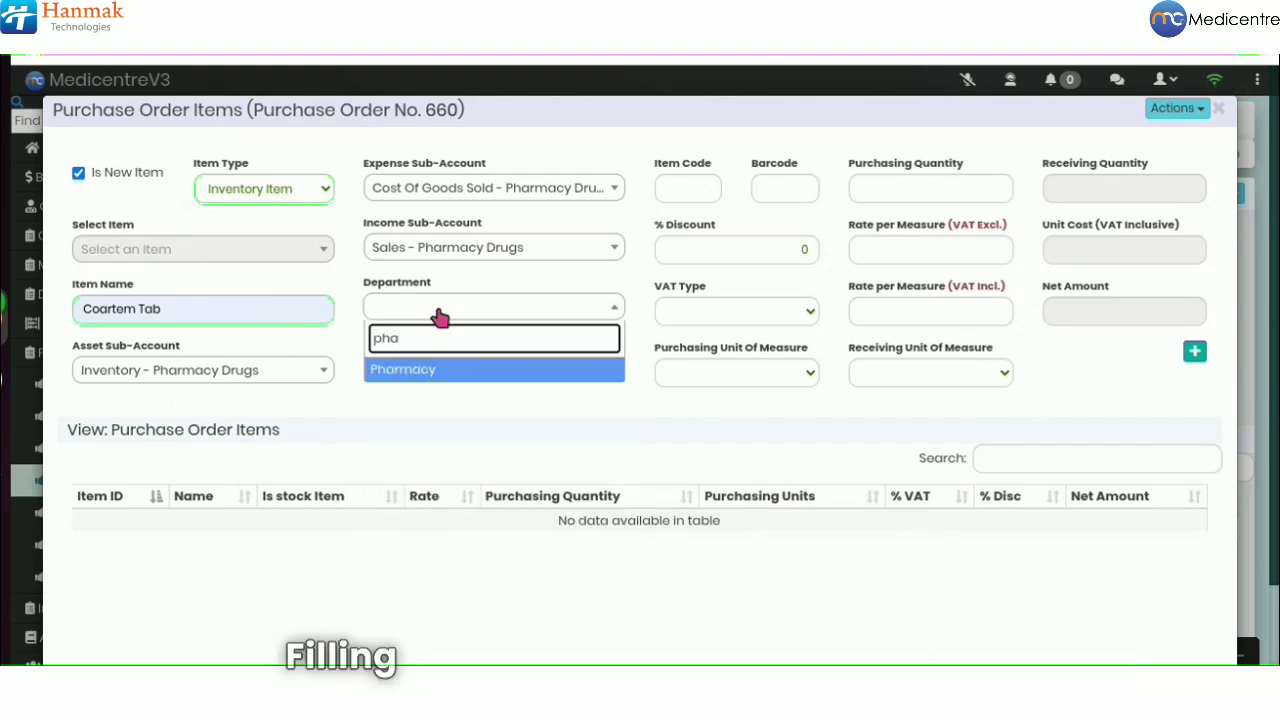
left_click(440, 371)
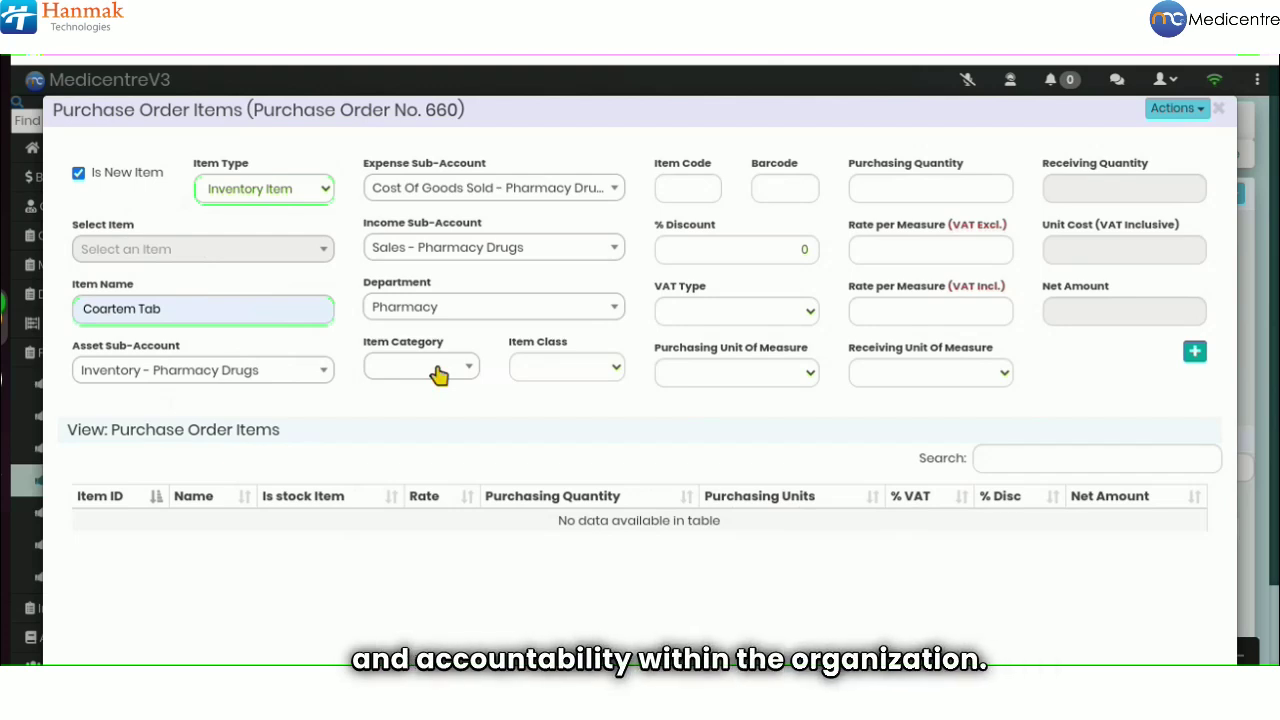
Assign the Coartem Tab item the category PHARMACY DRUGS and the item class Product
left_click(440, 373)
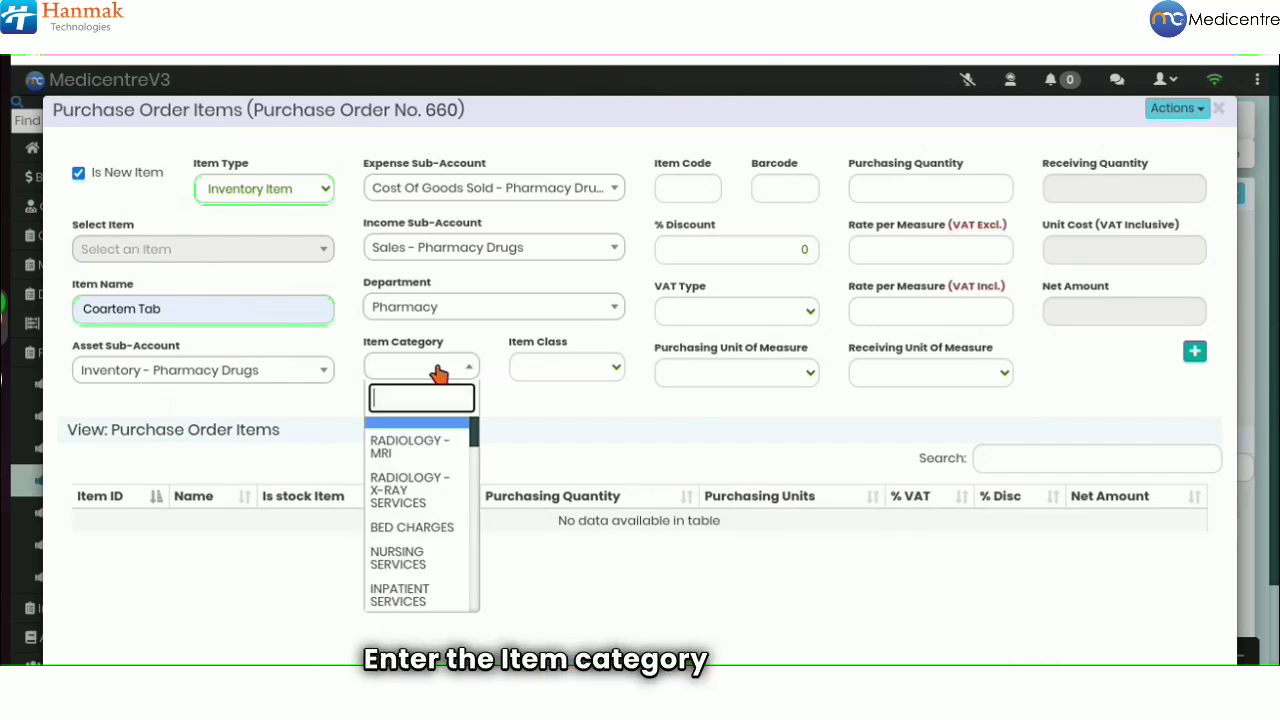
type("phar")
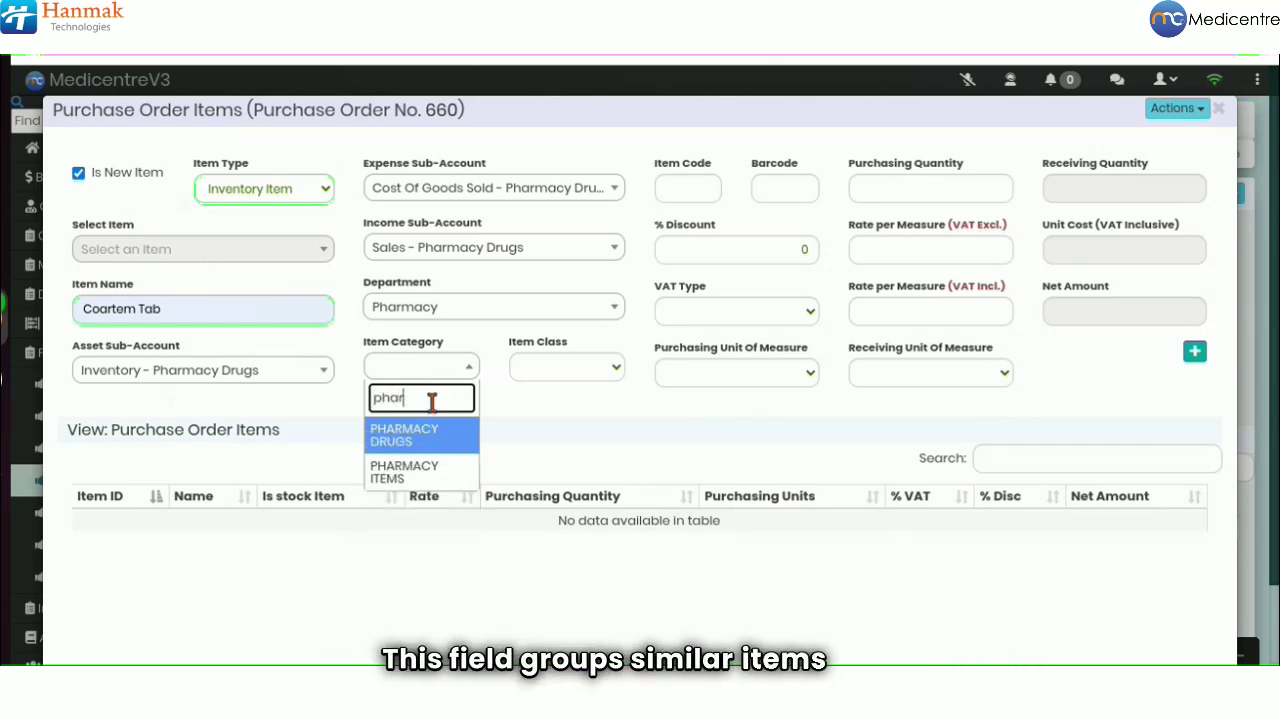
left_click(426, 438)
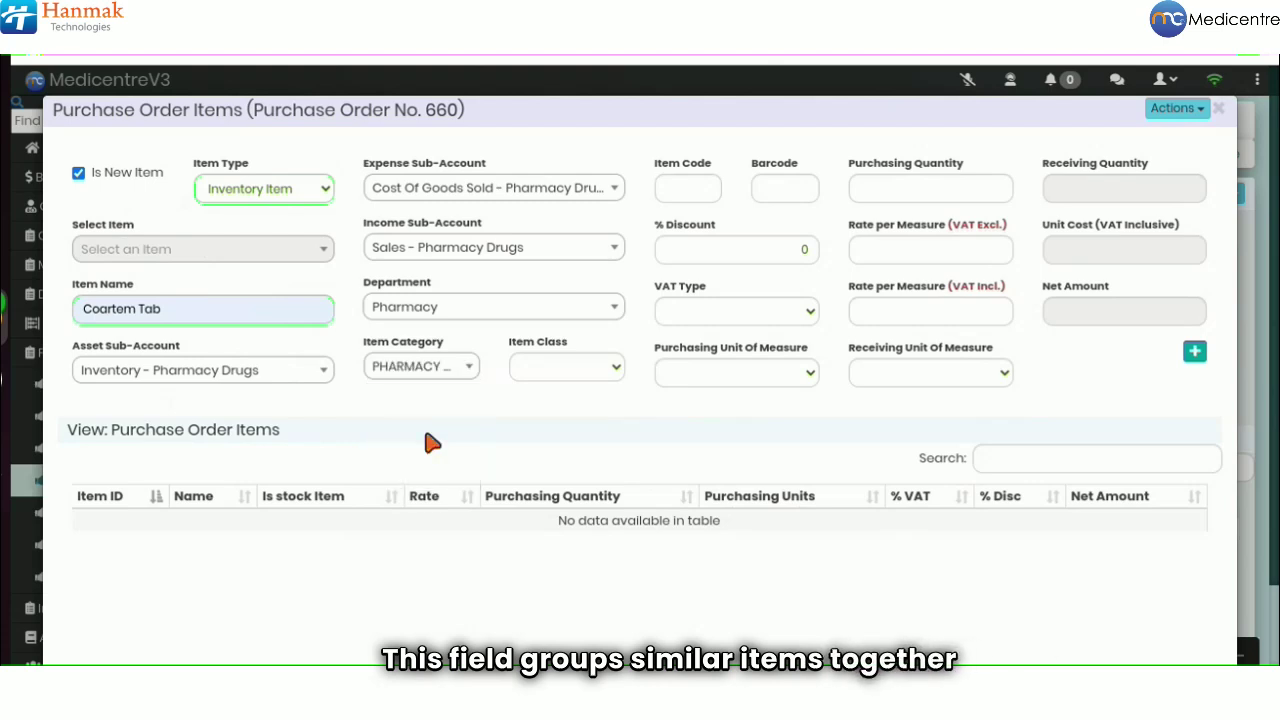
left_click(563, 378)
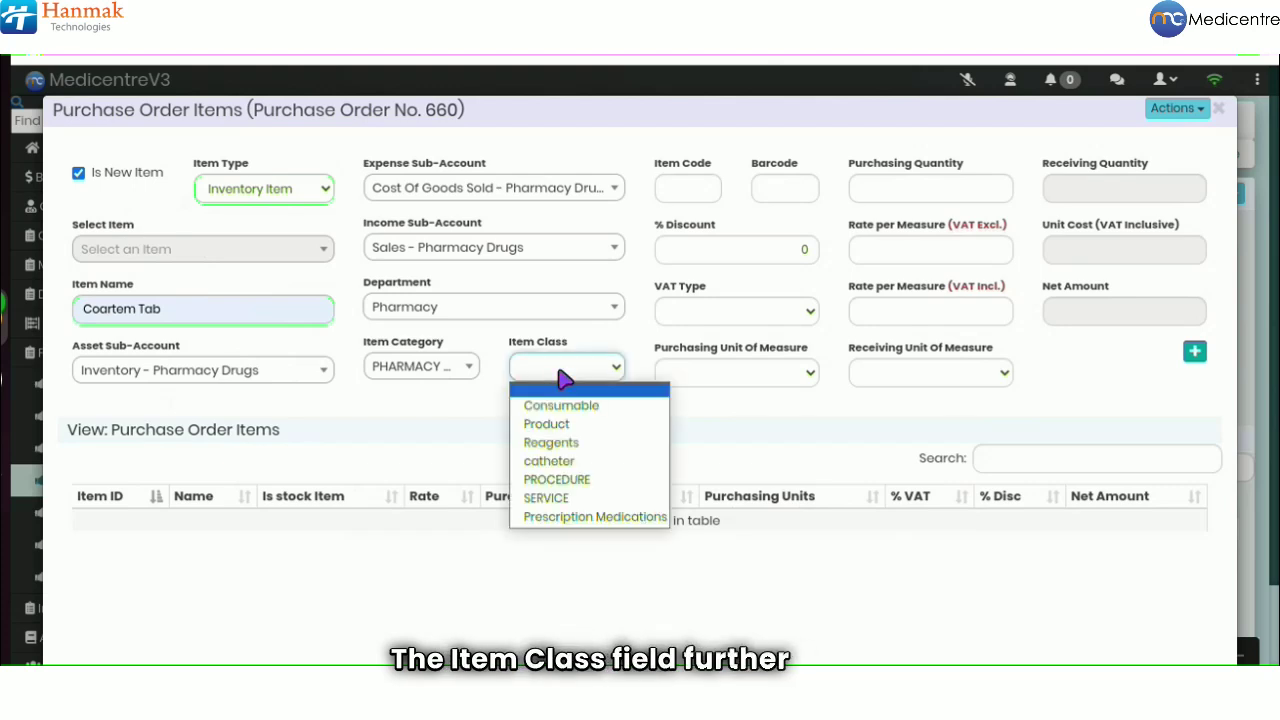
left_click(553, 424)
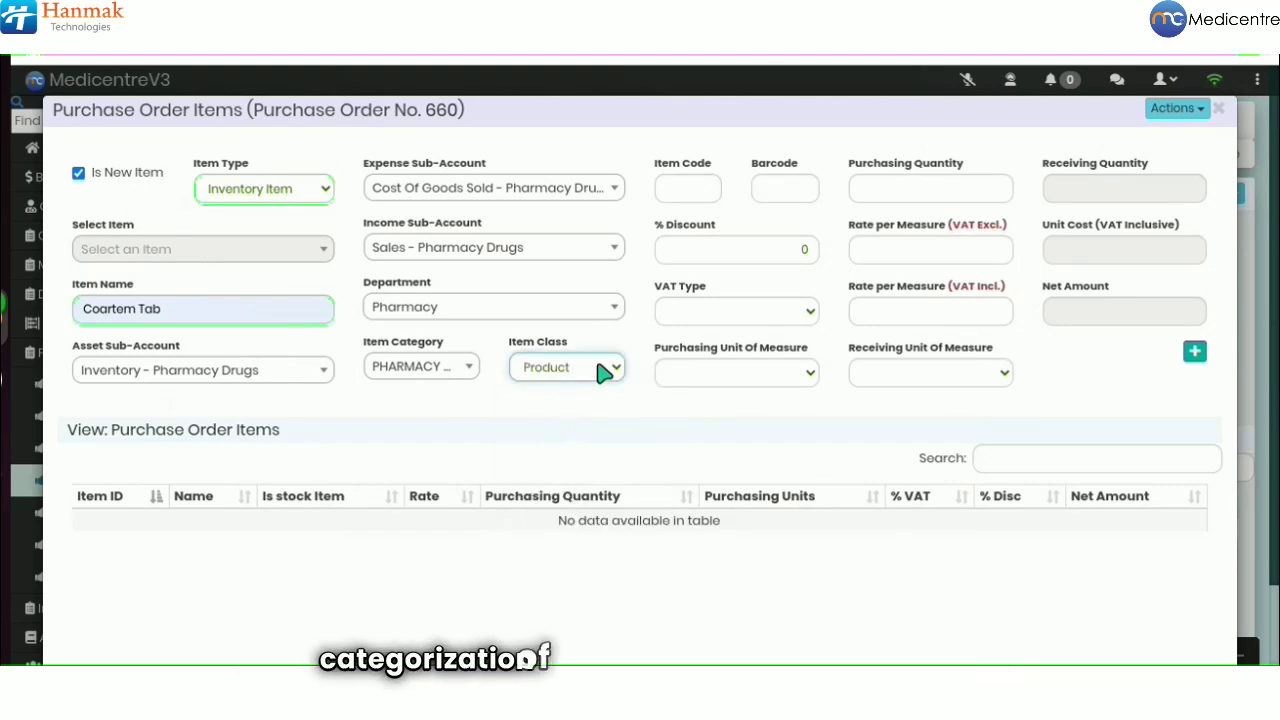
Set the Coartem Tab item's VAT type to VAT Exempt and its purchasing unit of measure to Tablet
left_click(663, 193)
left_click(760, 185)
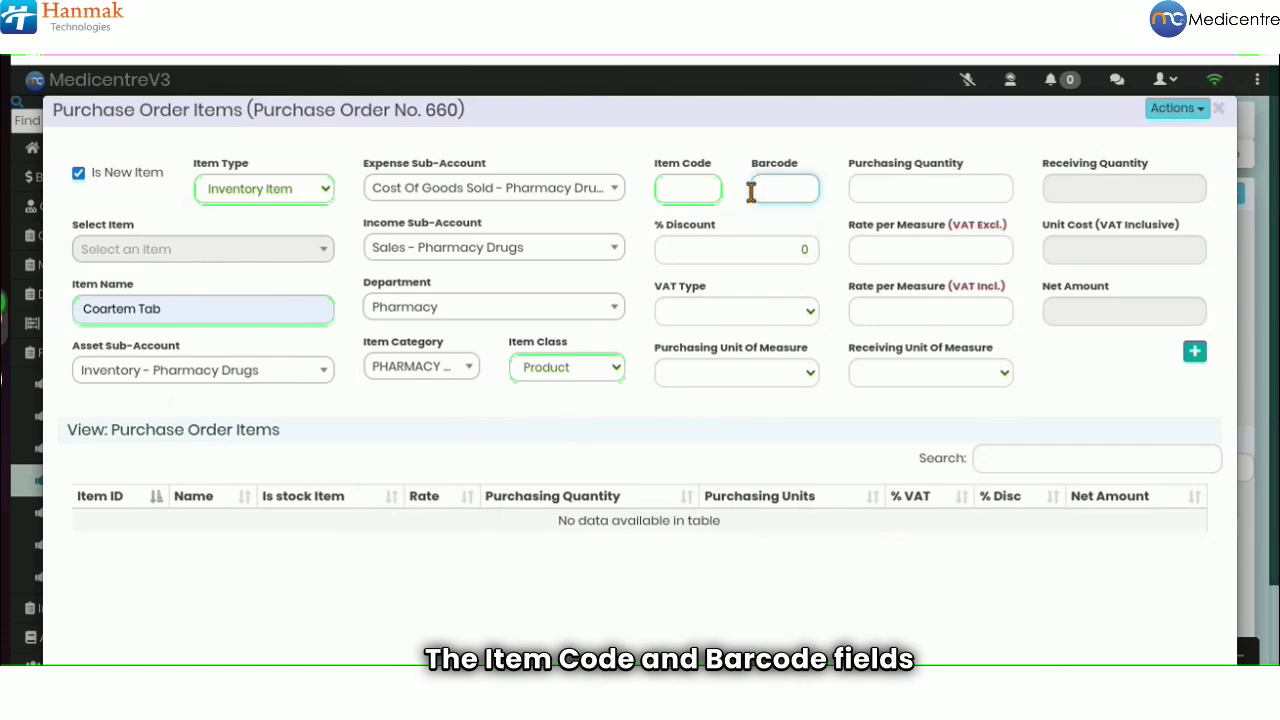
left_click(747, 245)
left_click(772, 285)
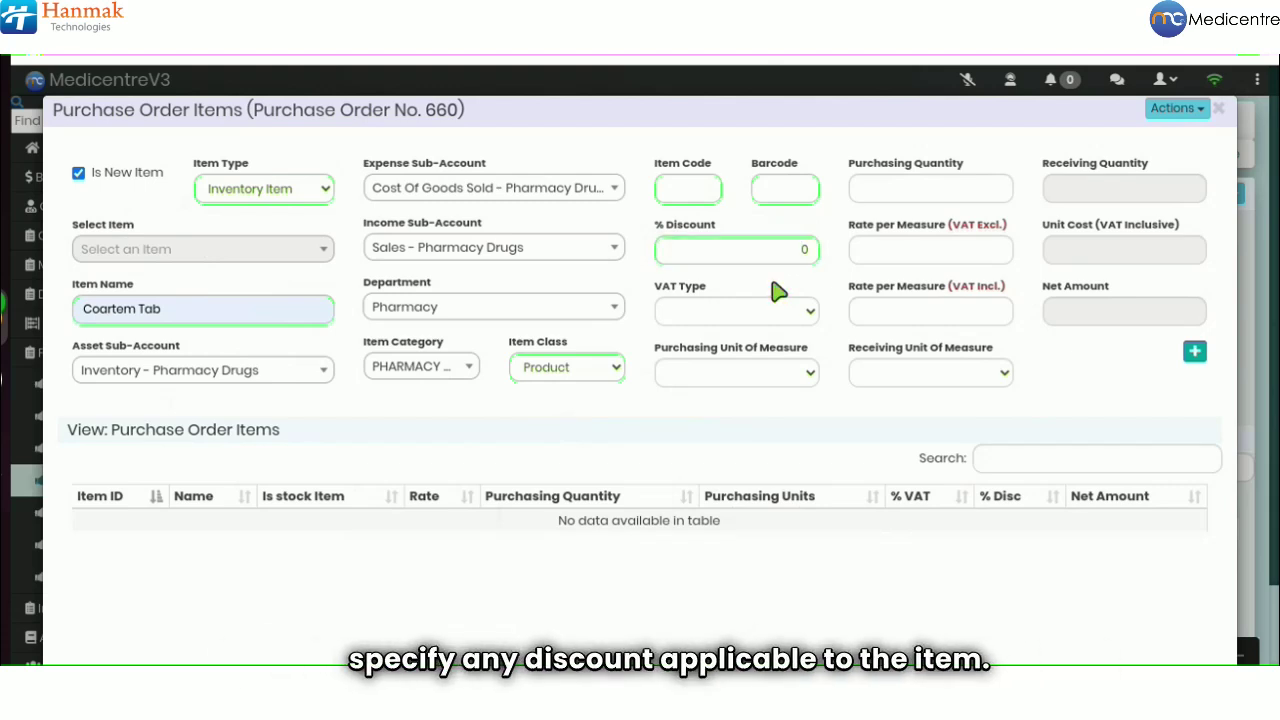
left_click(766, 314)
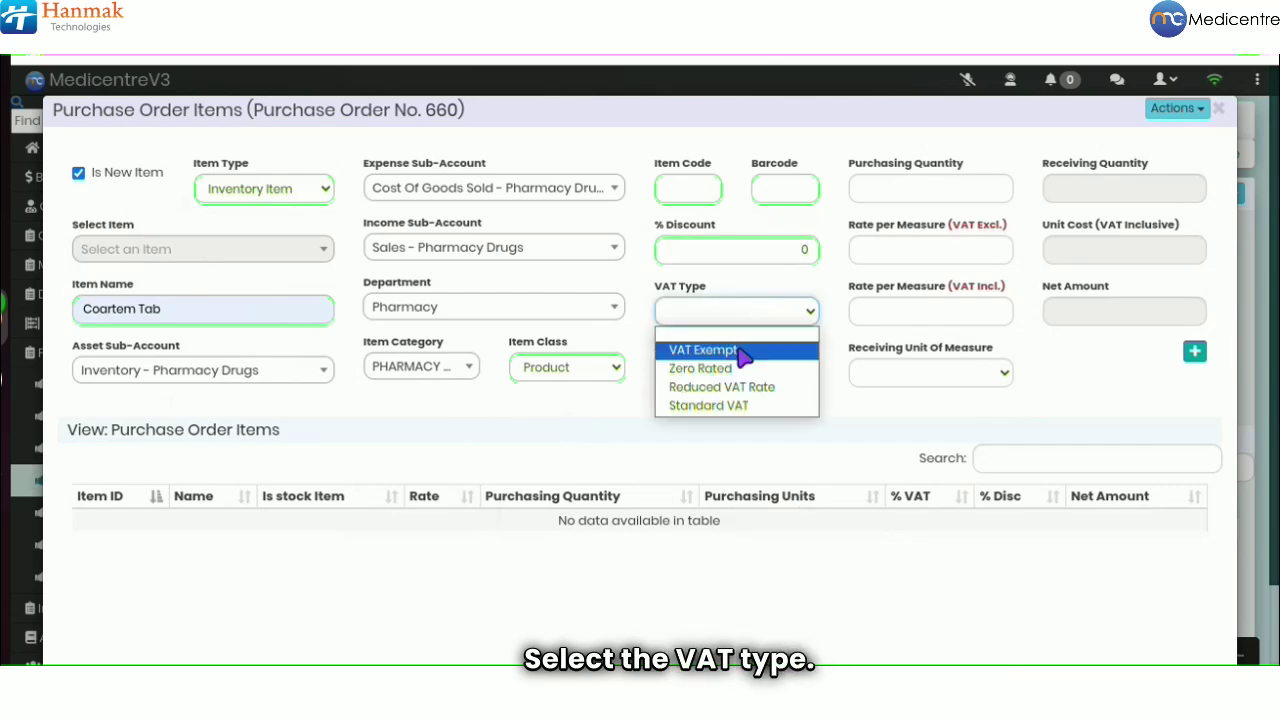
left_click(738, 349)
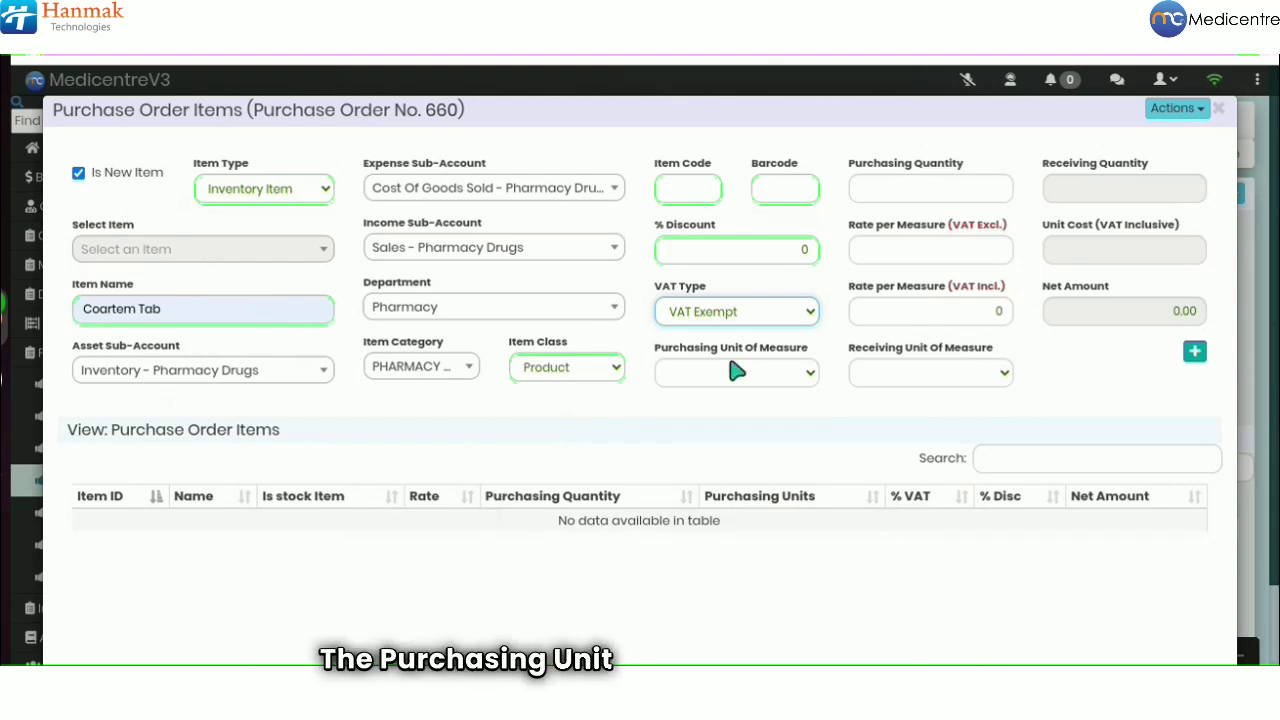
left_click(737, 371)
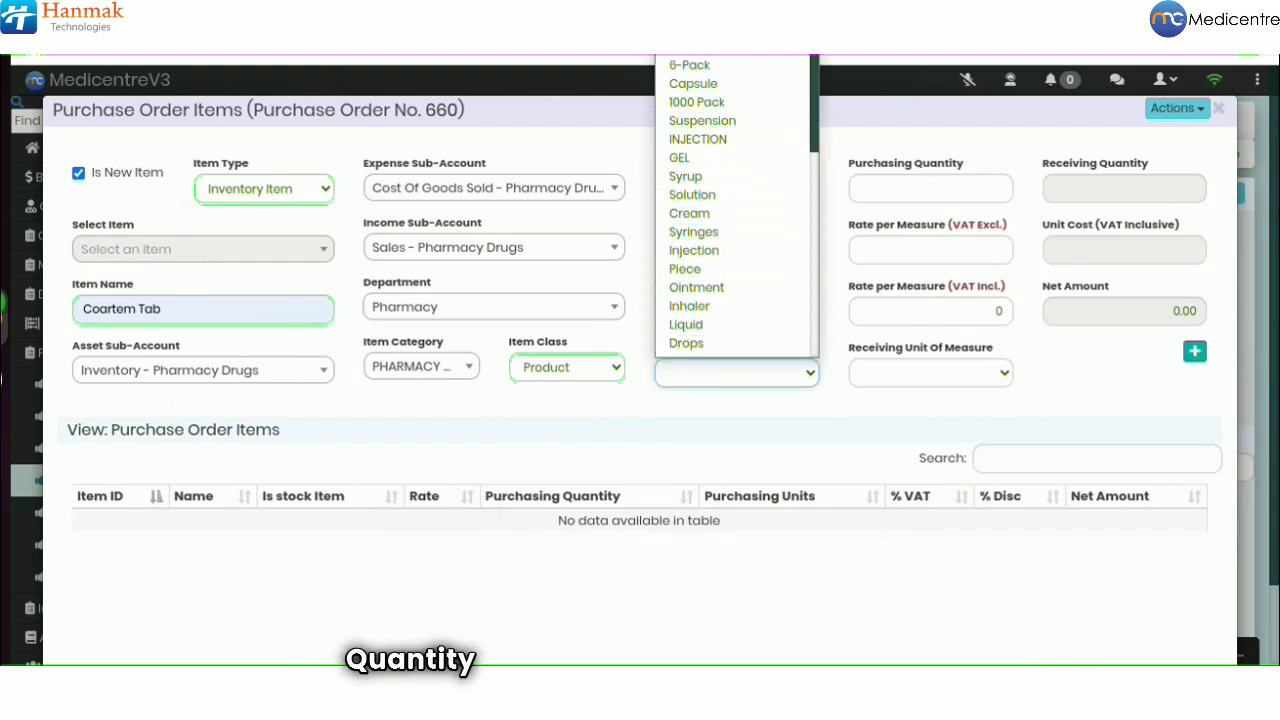
left_click(795, 112)
Enter a purchasing quantity of 1200 and a VAT-exclusive rate per measure of 1.5 for Coartem Tab
left_click(873, 191)
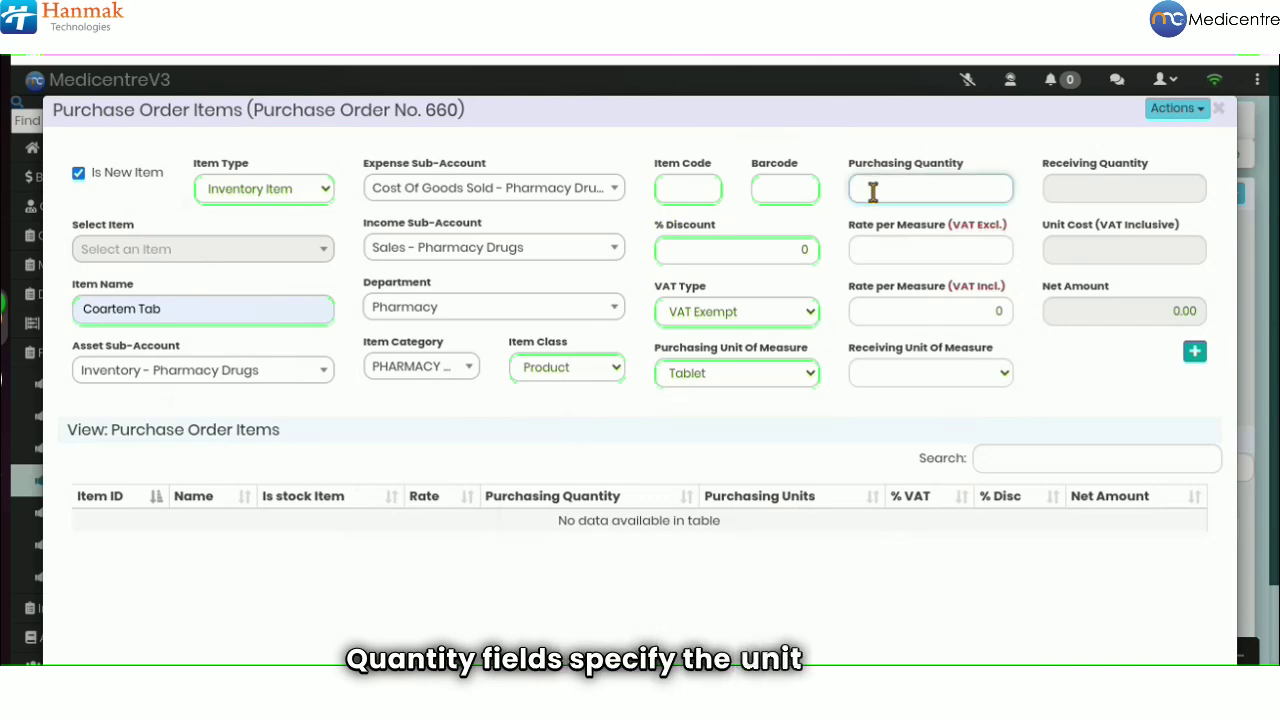
type("1200")
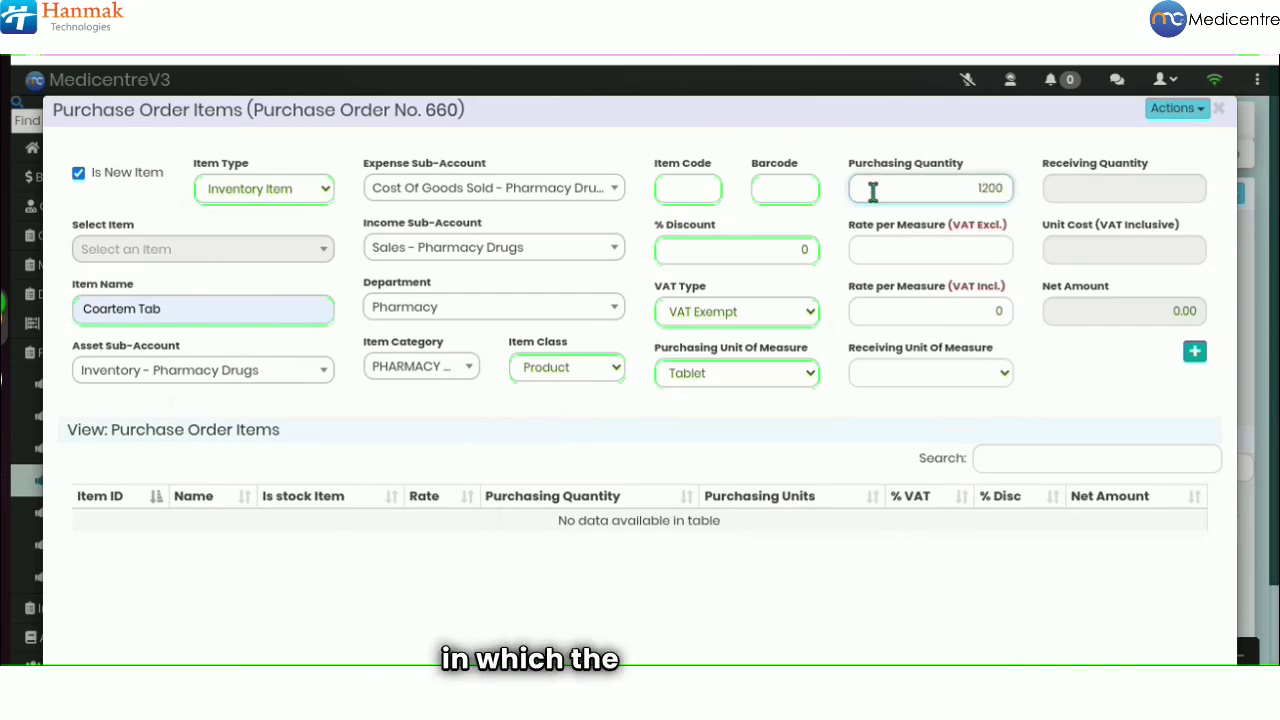
left_click(902, 252)
type("1.5")
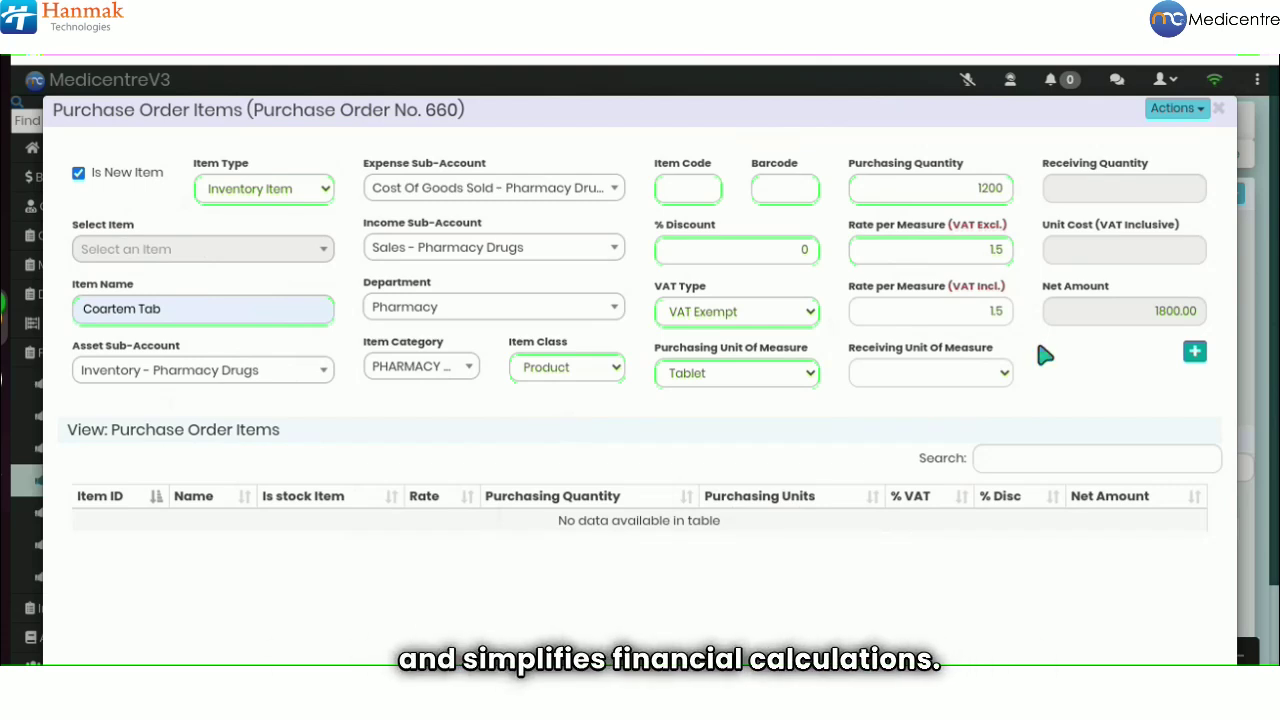
Set the receiving unit of measure to Tablet and add Coartem Tab to the purchase order
left_click(980, 384)
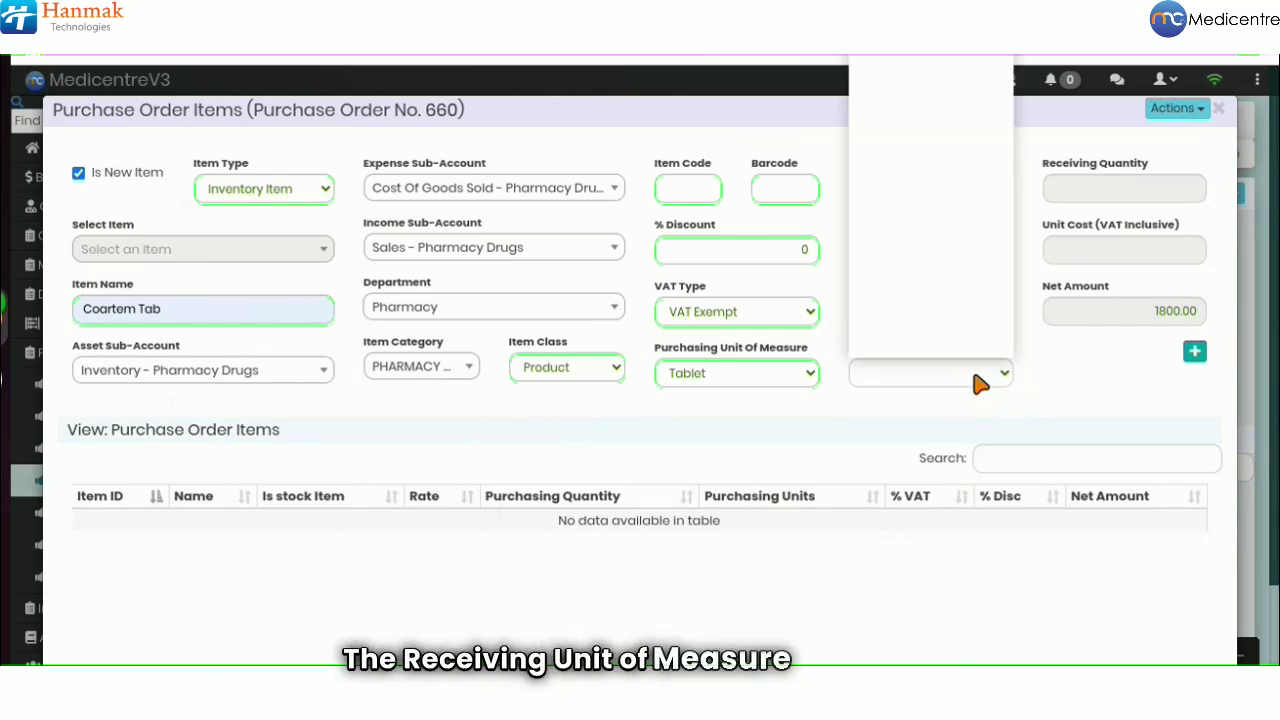
key("Escape")
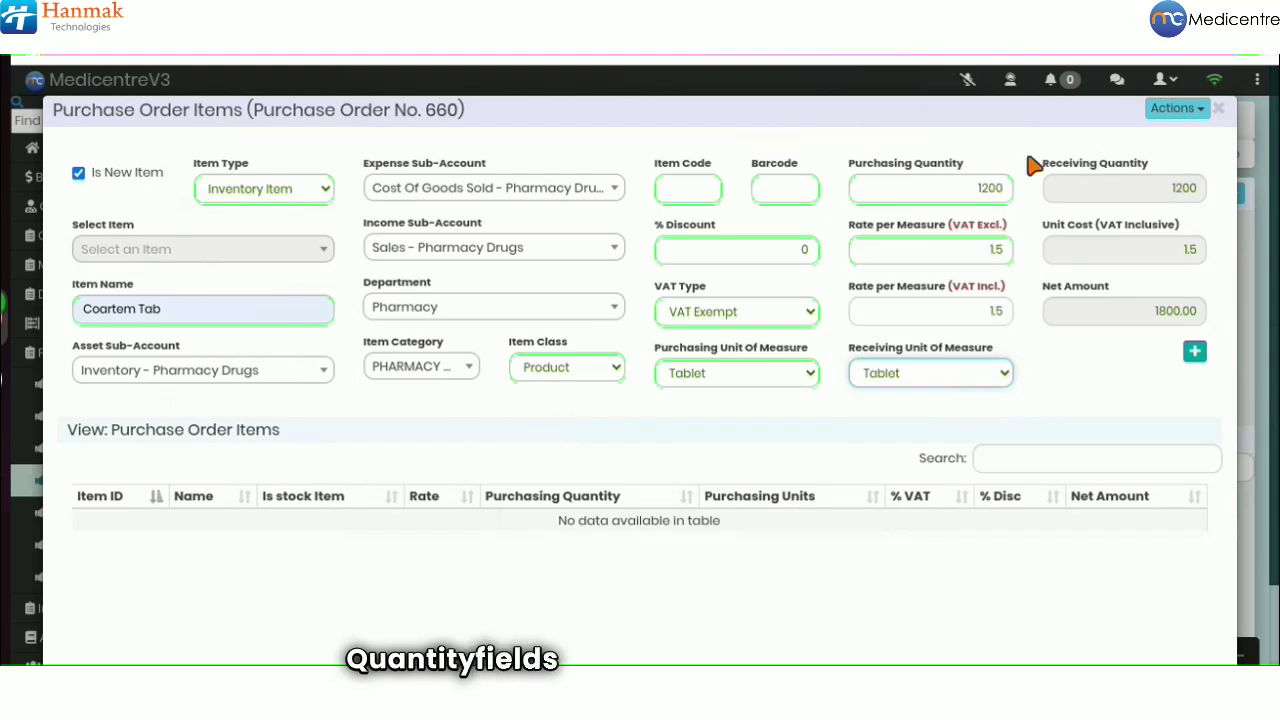
left_click(1081, 188)
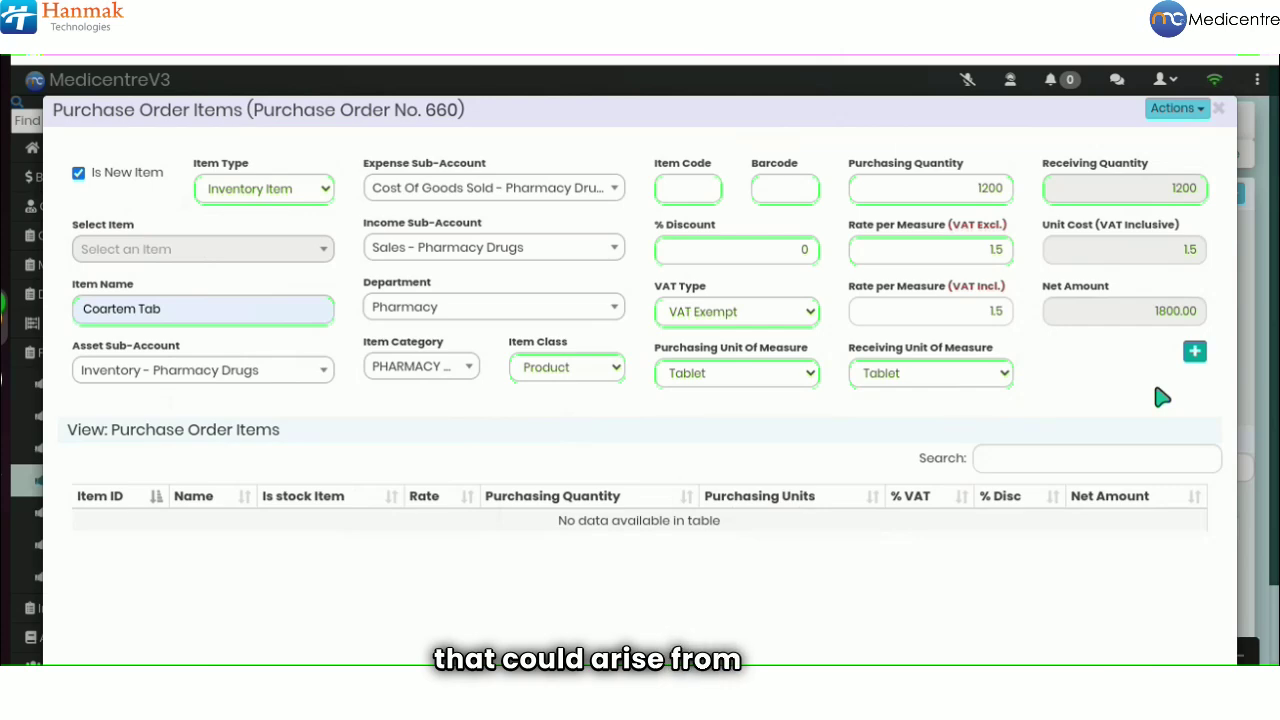
left_click(1195, 352)
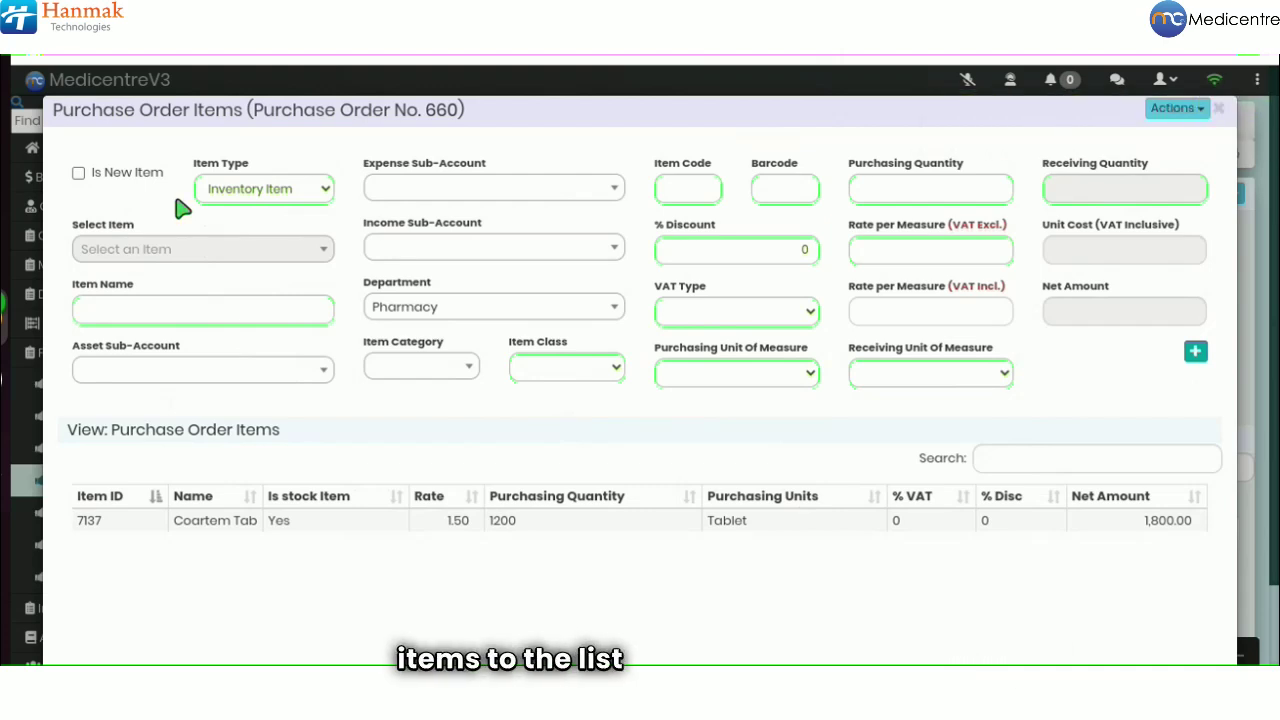
Switch the item form to an existing item and set its type to Inventory Item
left_click(79, 177)
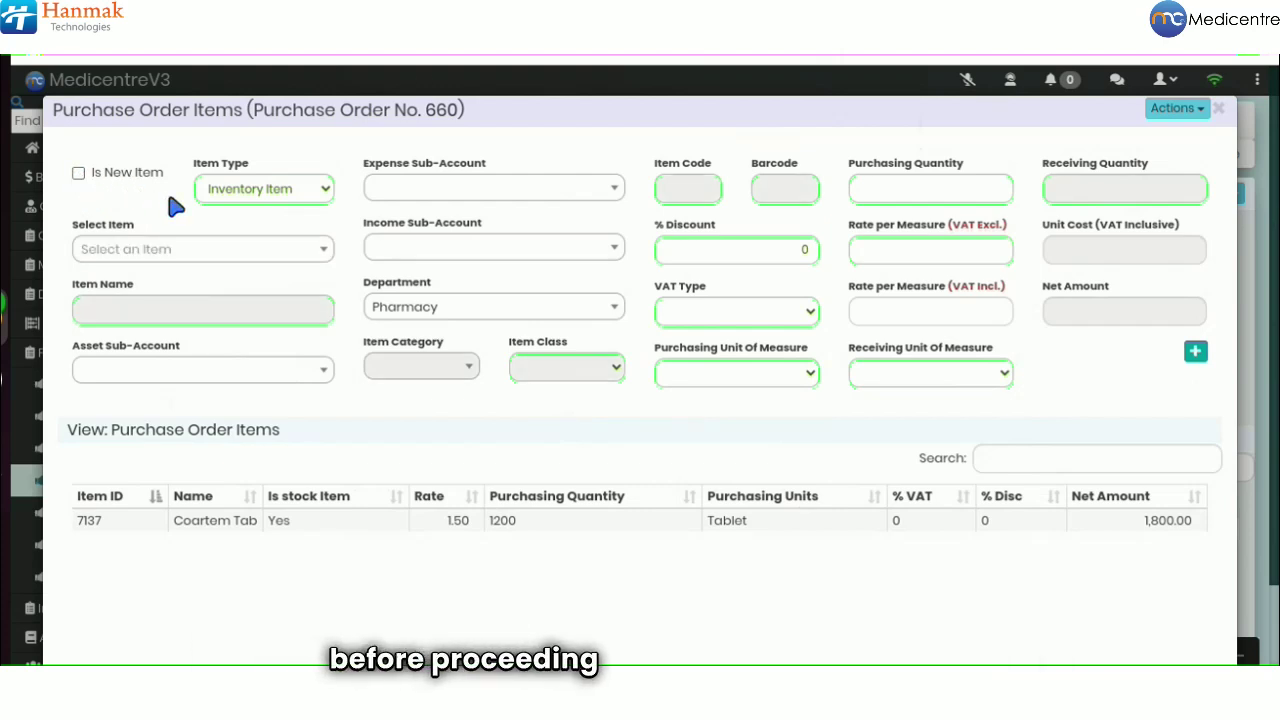
left_click(238, 195)
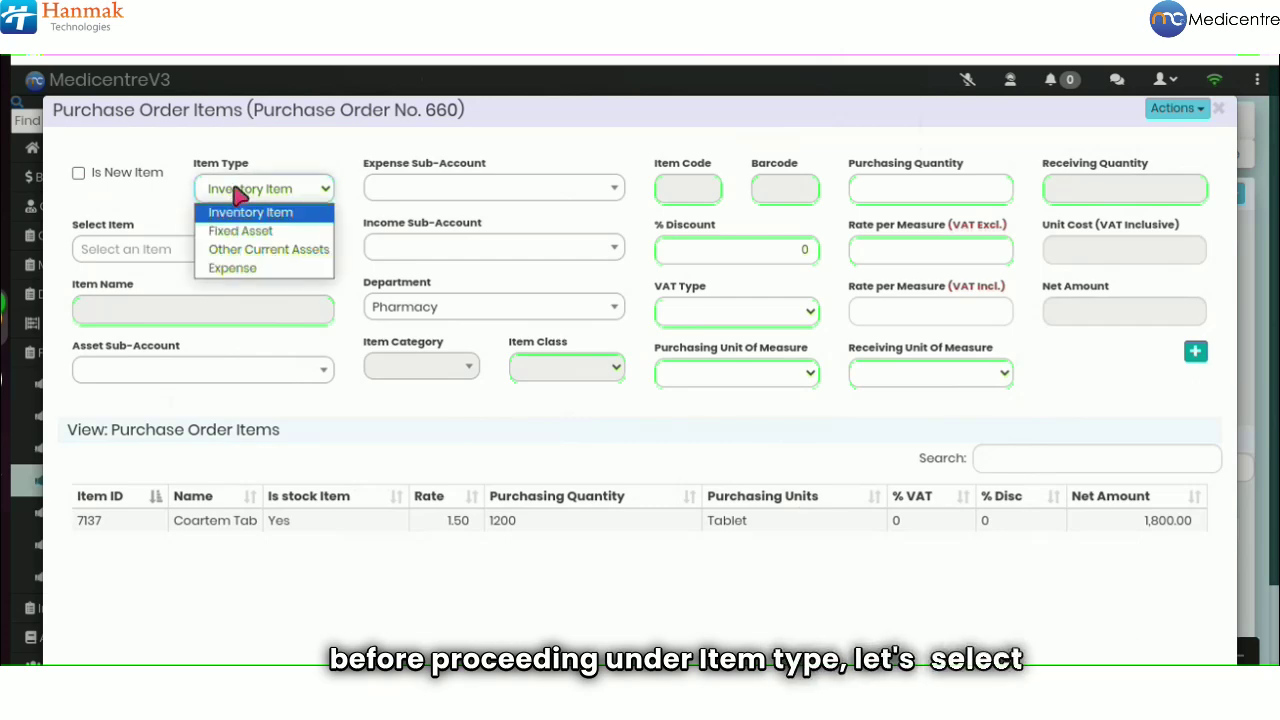
left_click(243, 213)
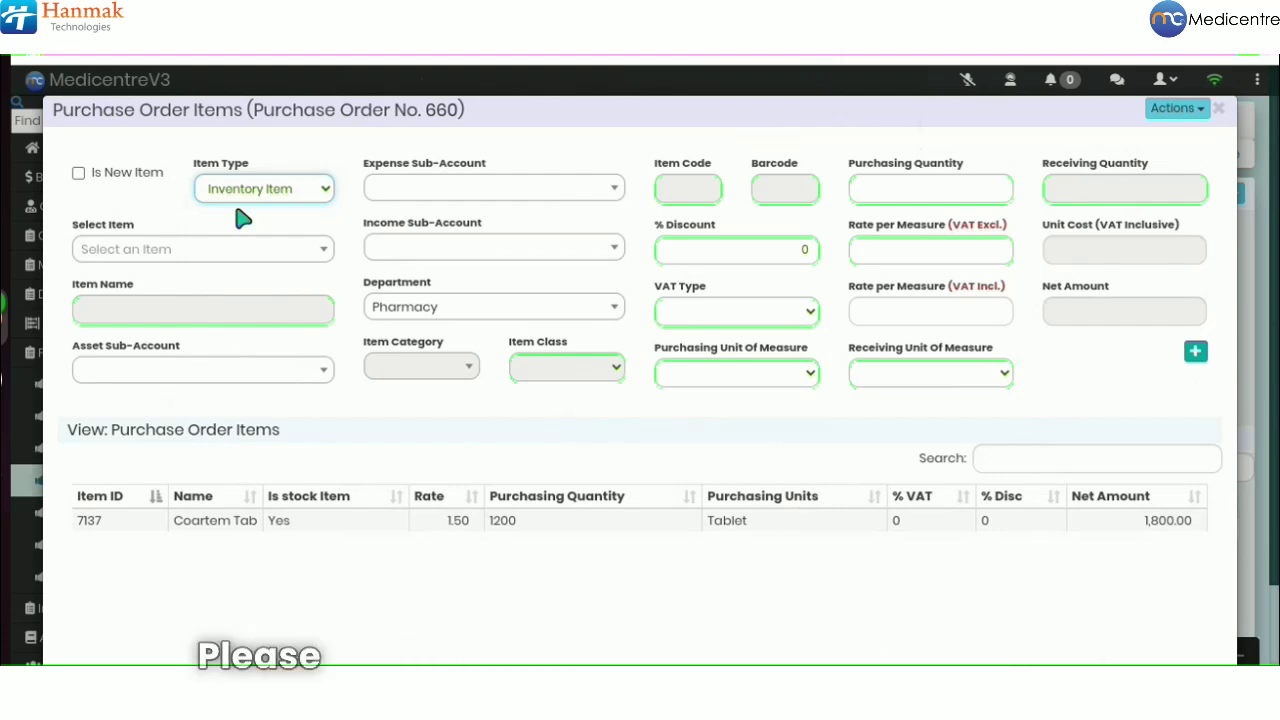
left_click(236, 198)
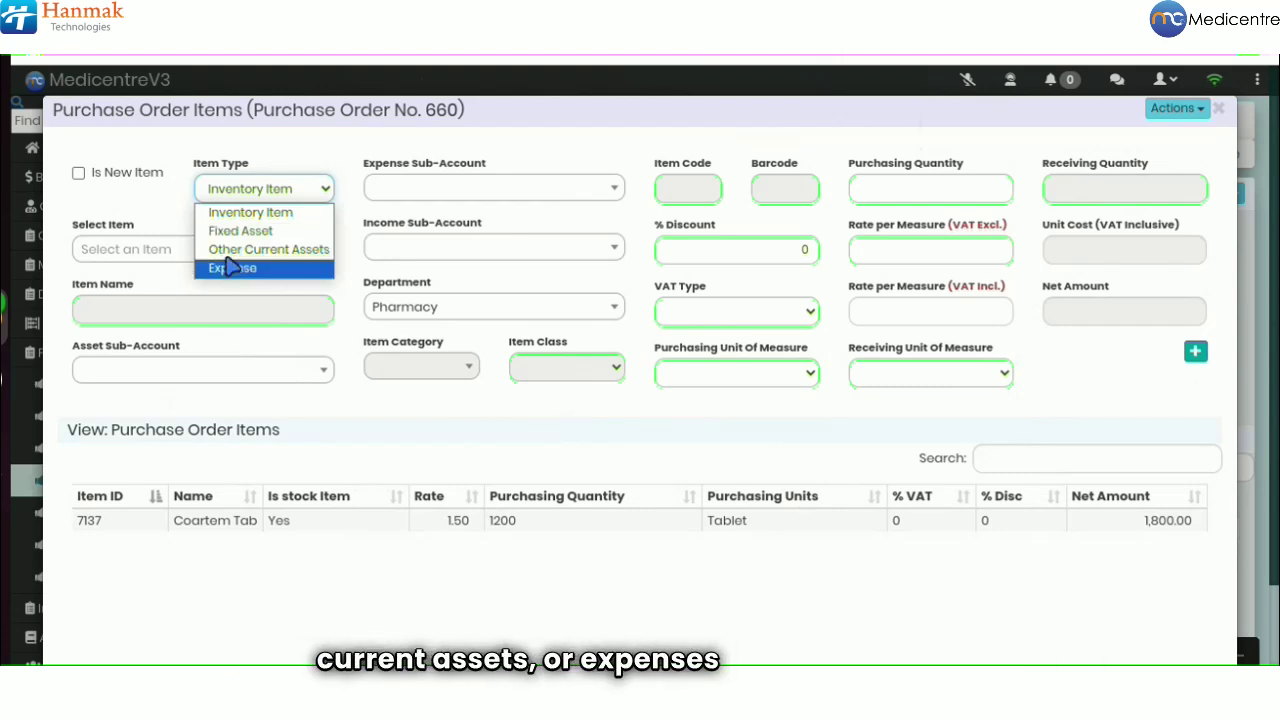
left_click(225, 214)
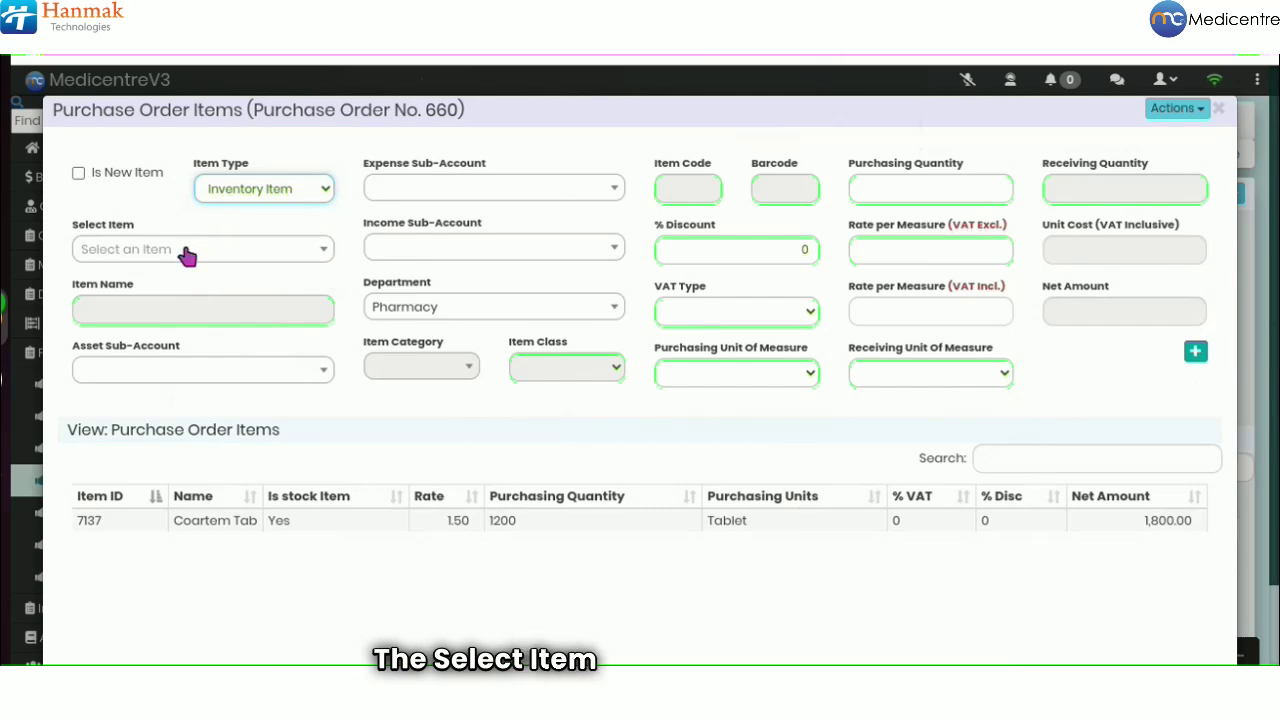
Find and select the existing inventory item PARACETAMOL 500MG BLISTER PACK
left_click(186, 252)
type("pa")
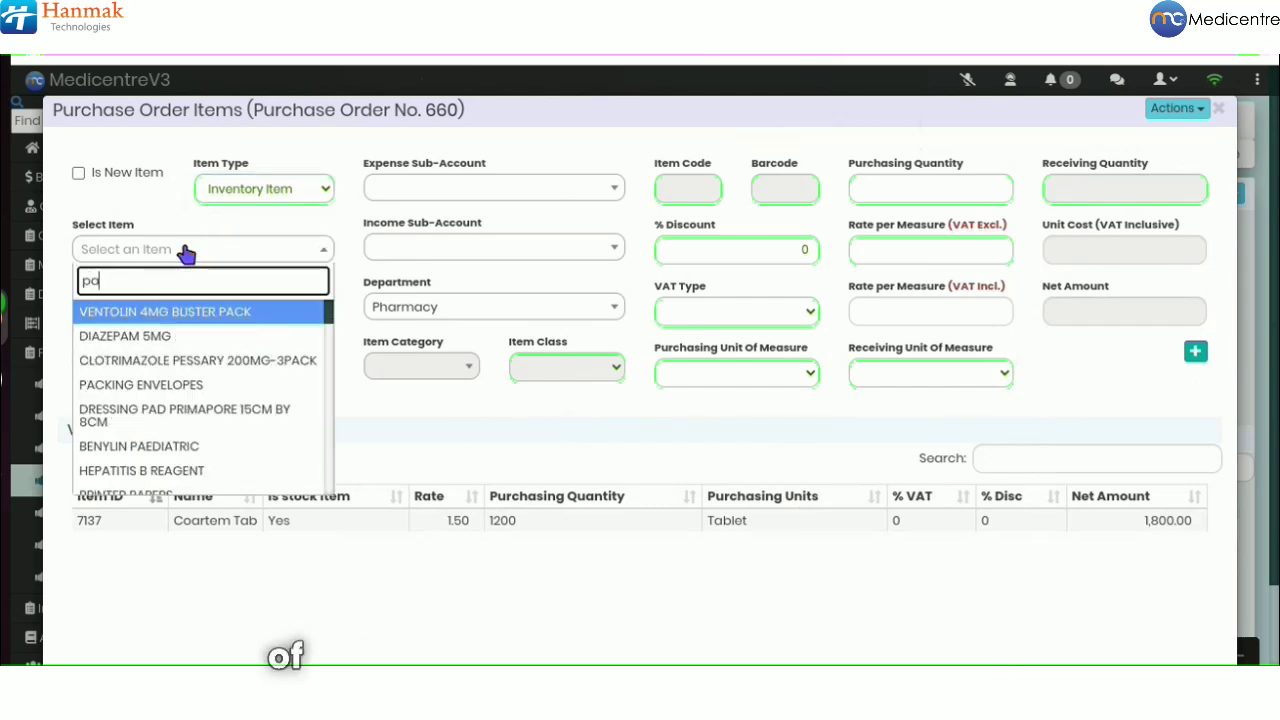
type("race")
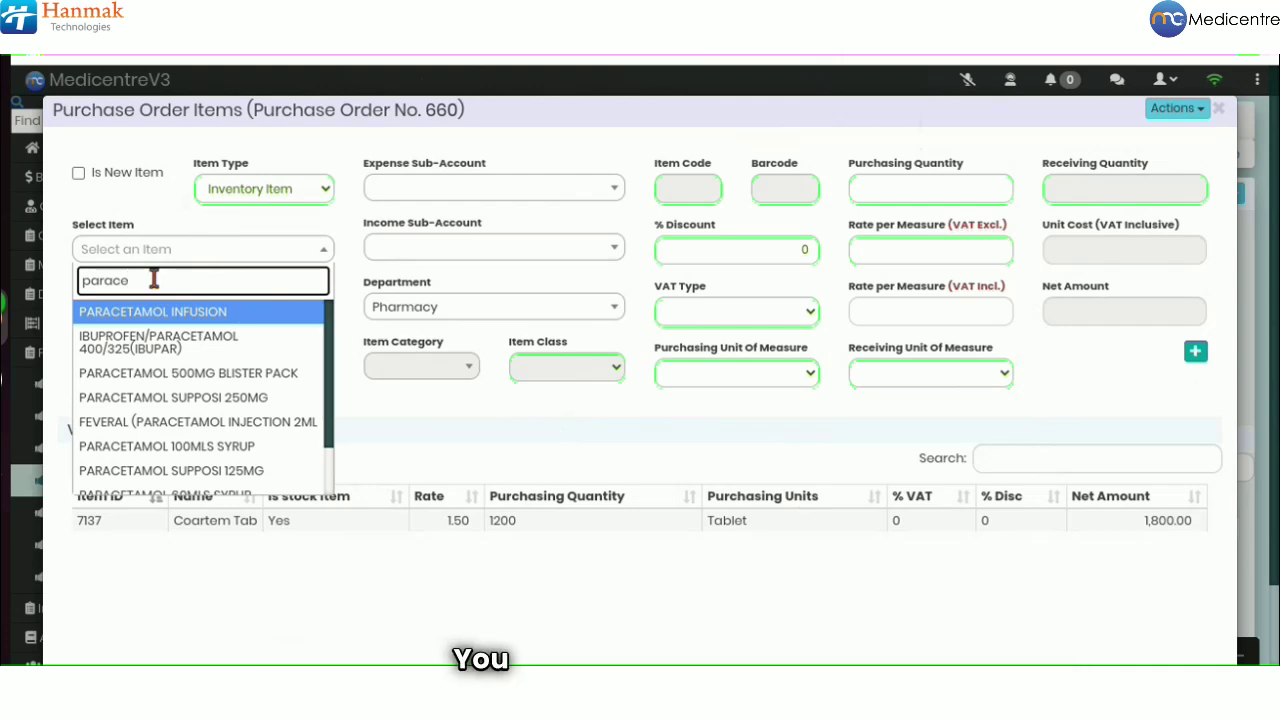
left_click(162, 373)
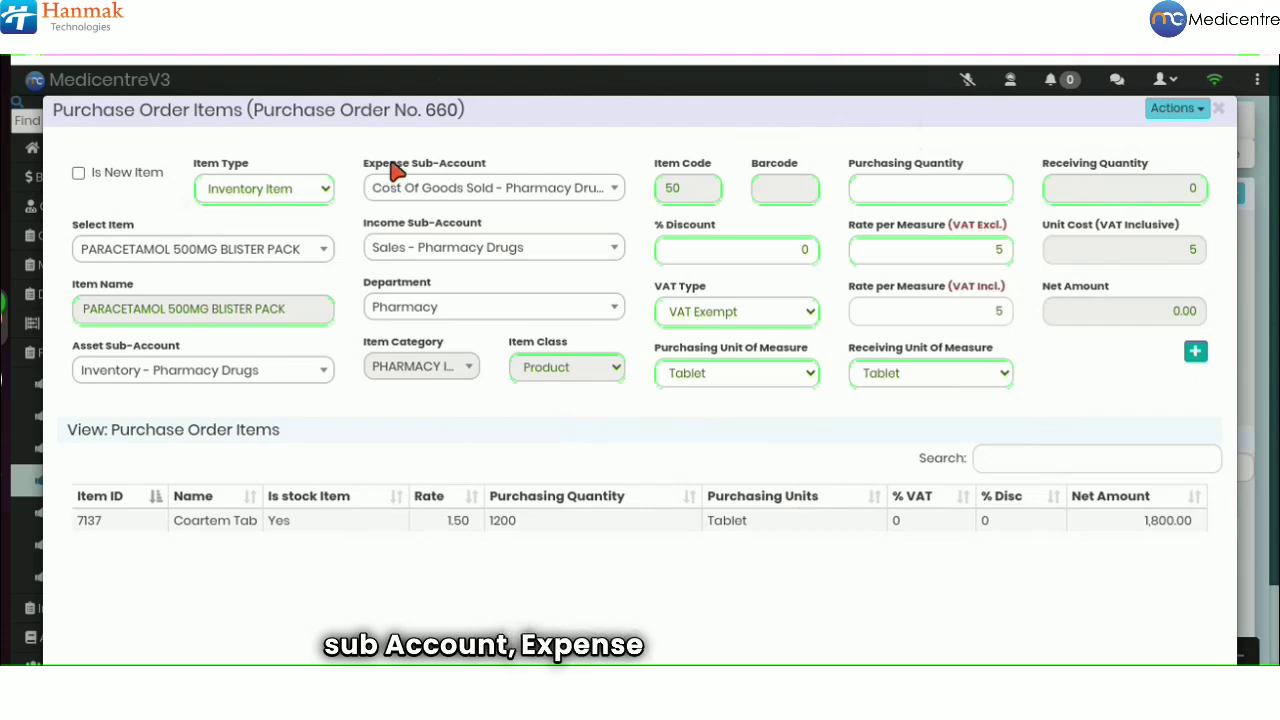
Assign the paracetamol item to the Pharmacy department
left_click(396, 249)
left_click(398, 322)
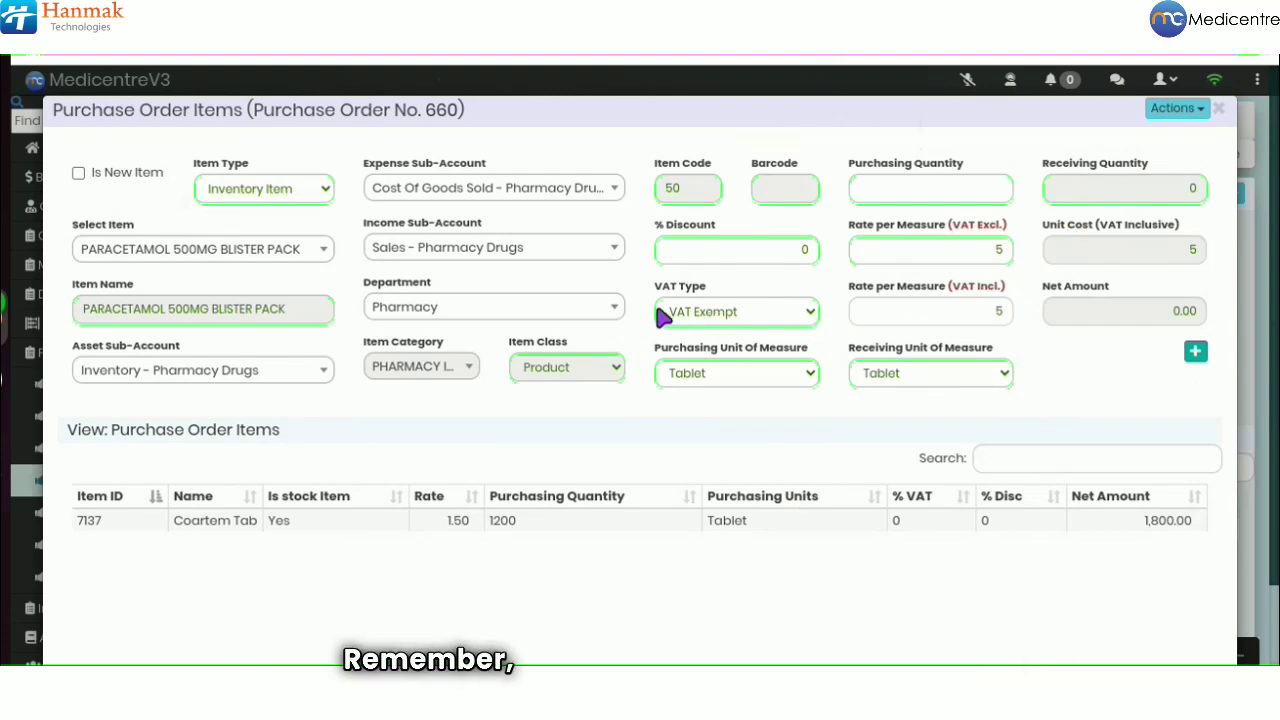
left_click(558, 310)
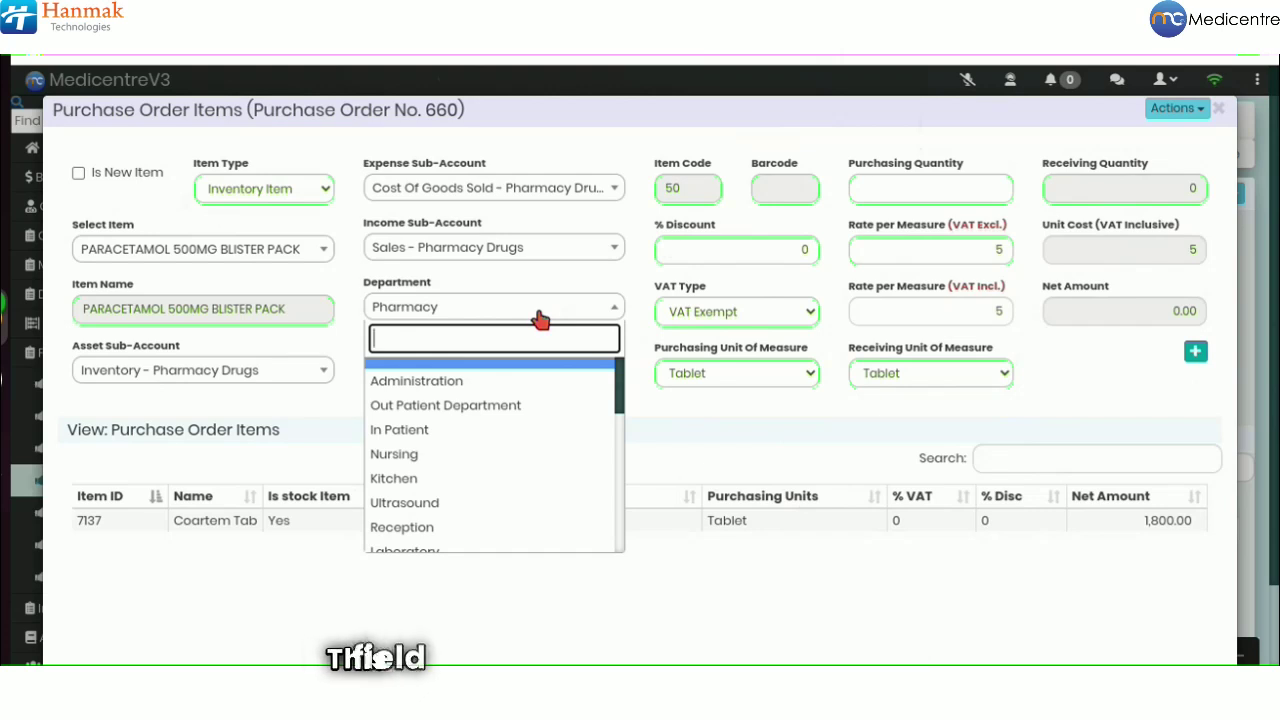
type("phar")
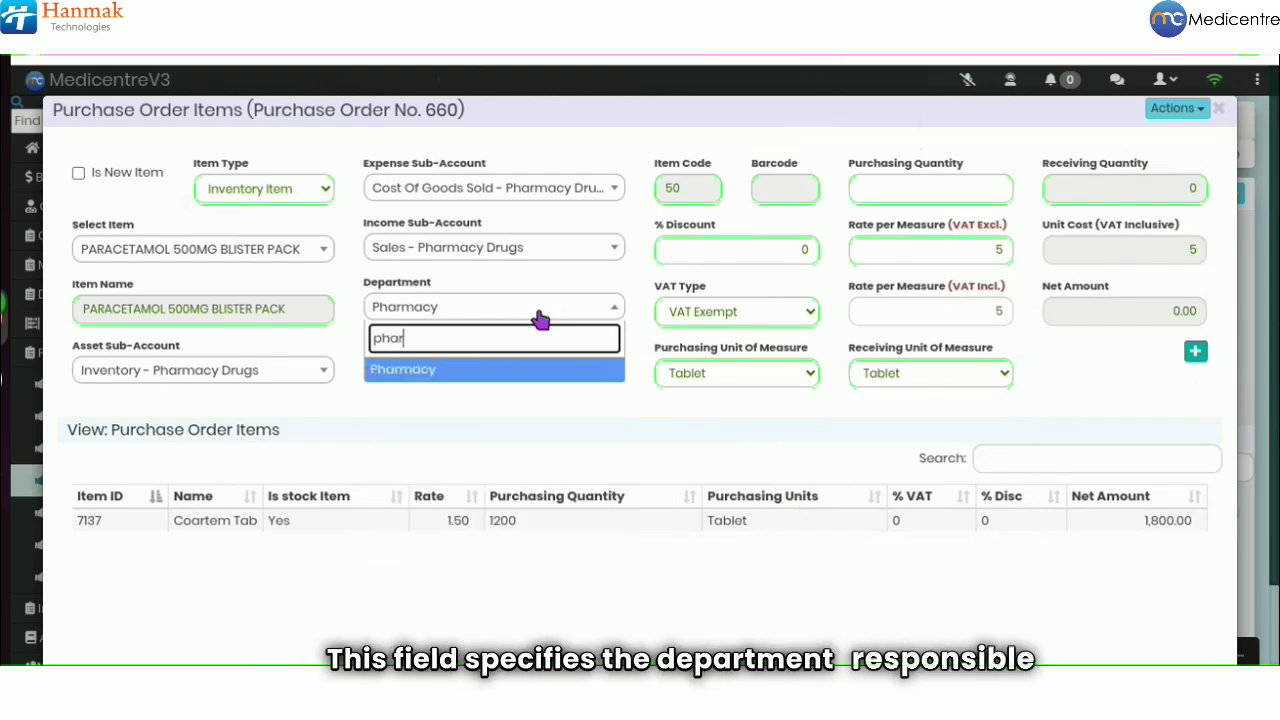
left_click(500, 370)
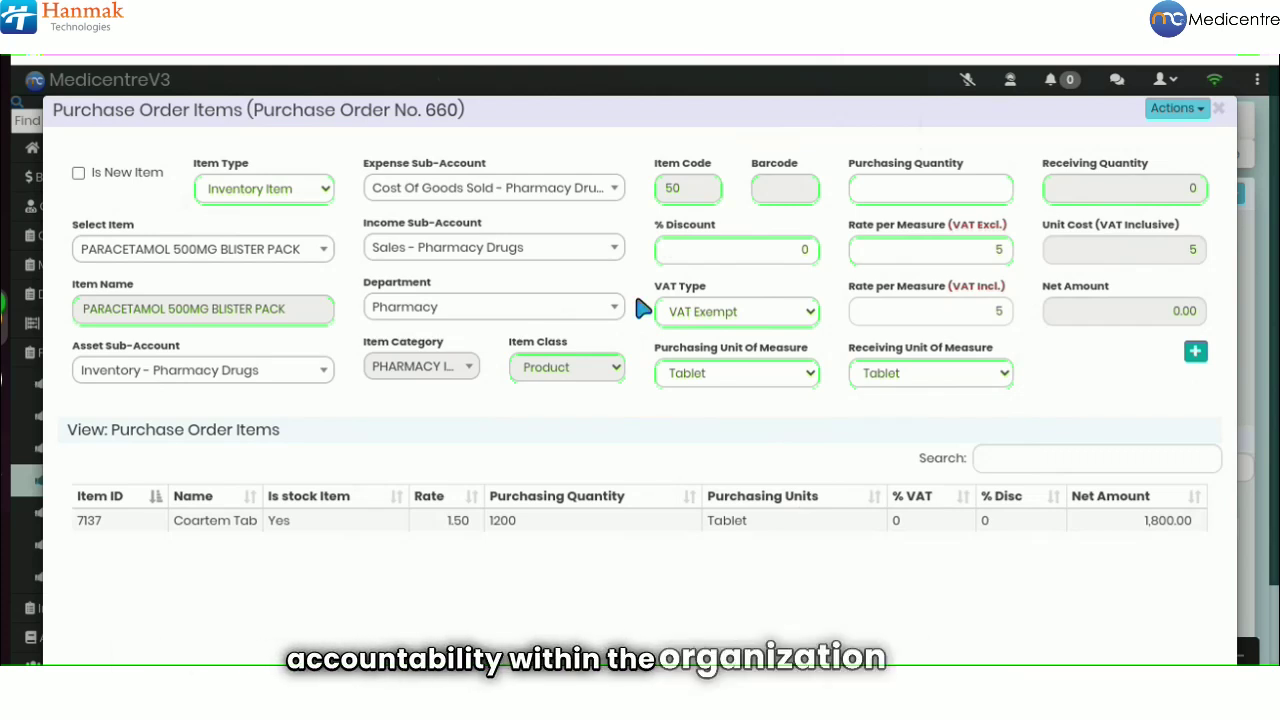
Set the paracetamol item's purchasing quantity to 1000 and add it to the purchase order
left_click(714, 254)
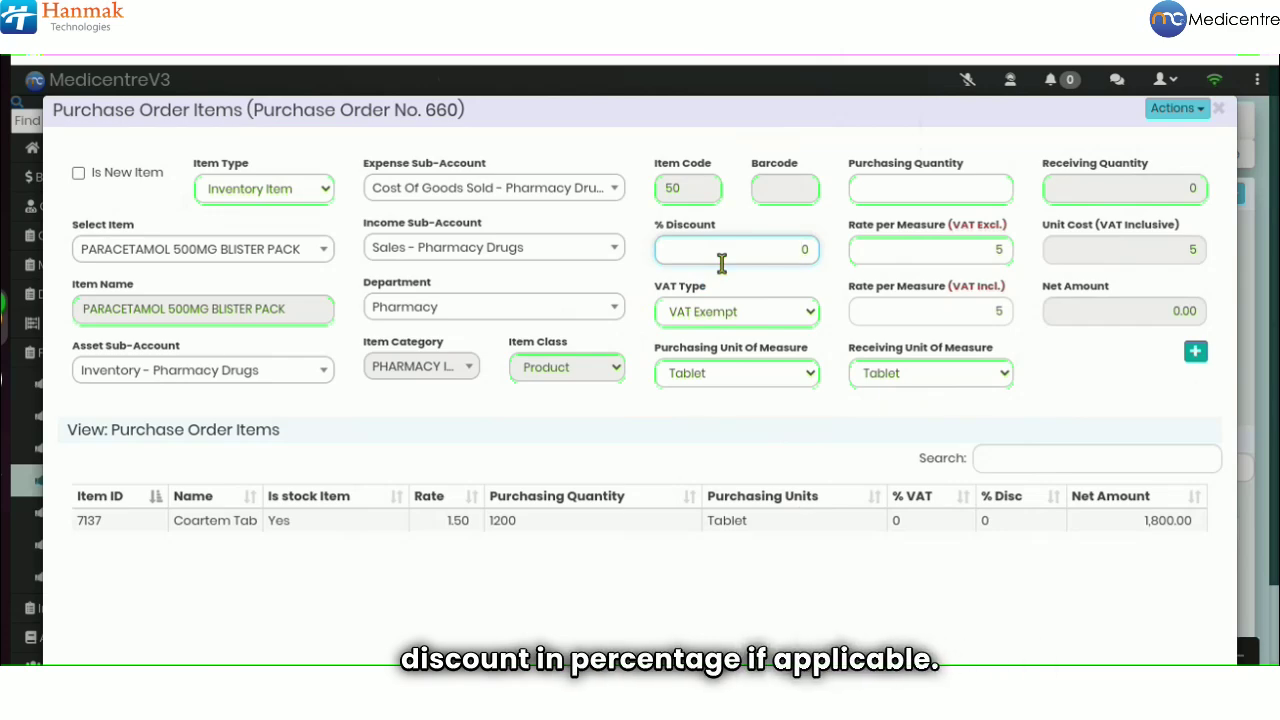
left_click(884, 192)
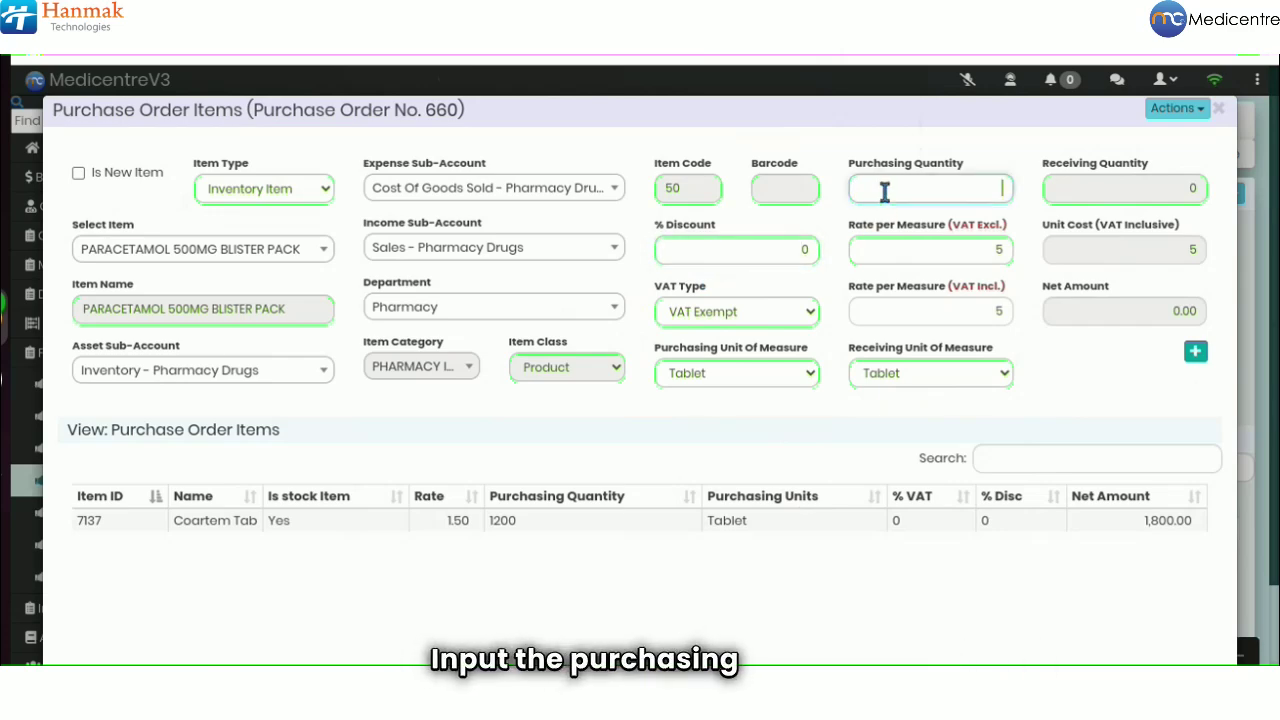
type("1000")
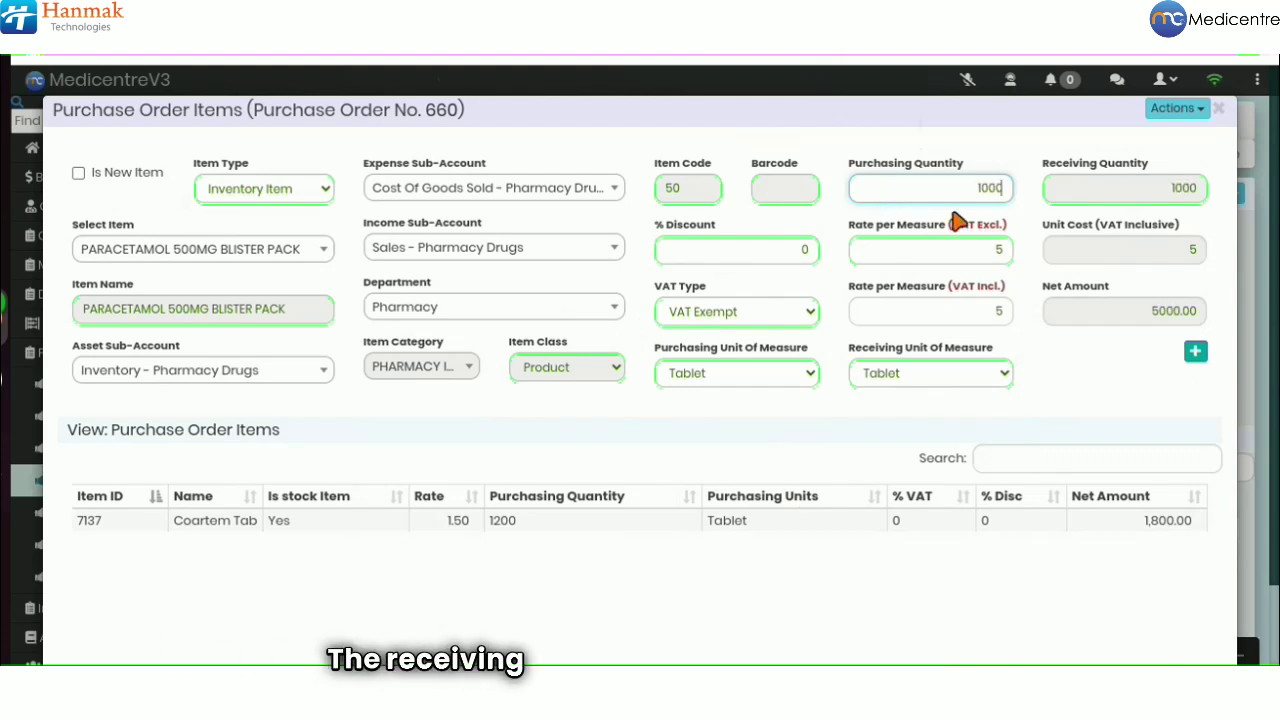
left_click(1169, 310)
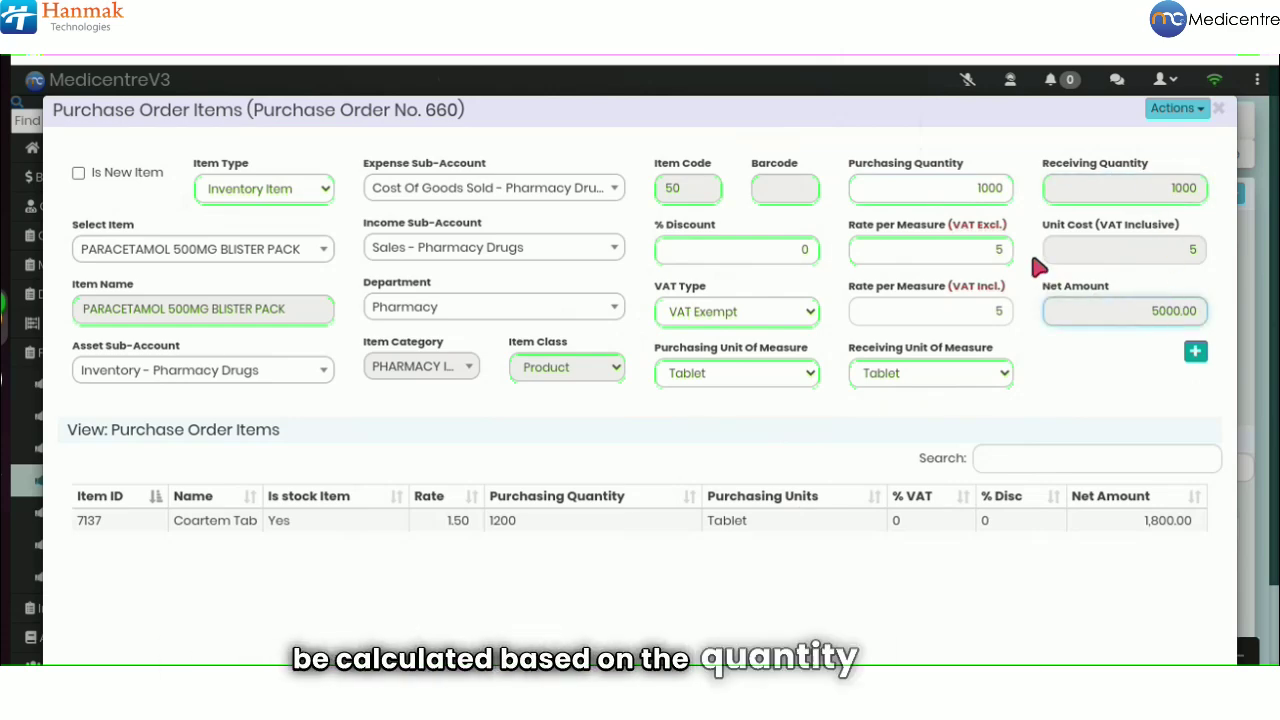
left_click(1084, 187)
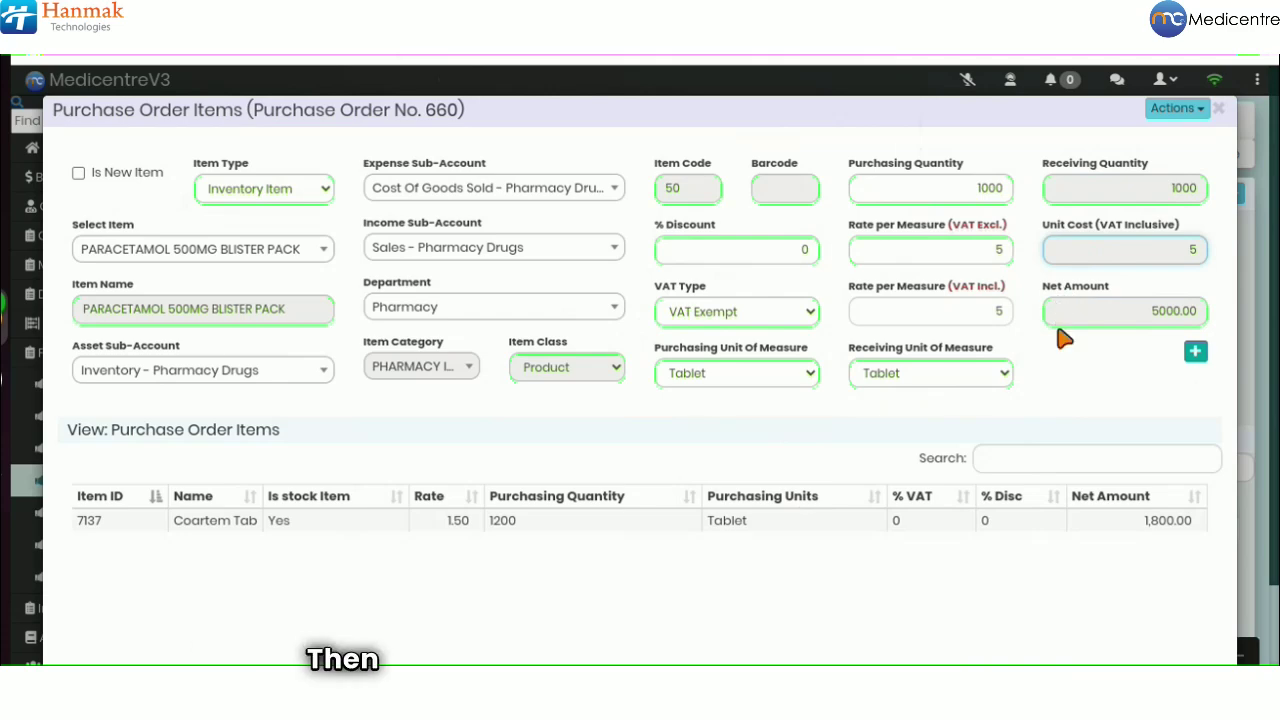
left_click(1195, 353)
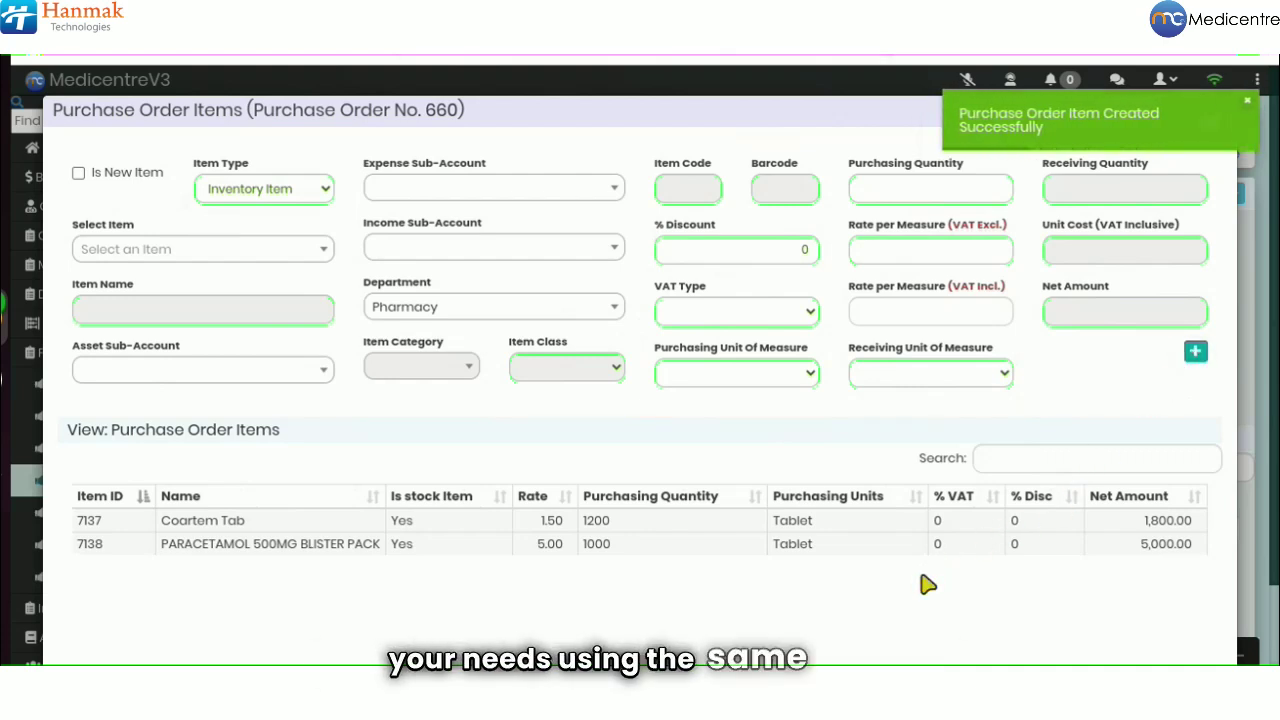
Delete the PARACETAMOL 500MG BLISTER PACK item from the purchase order
right_click(874, 553)
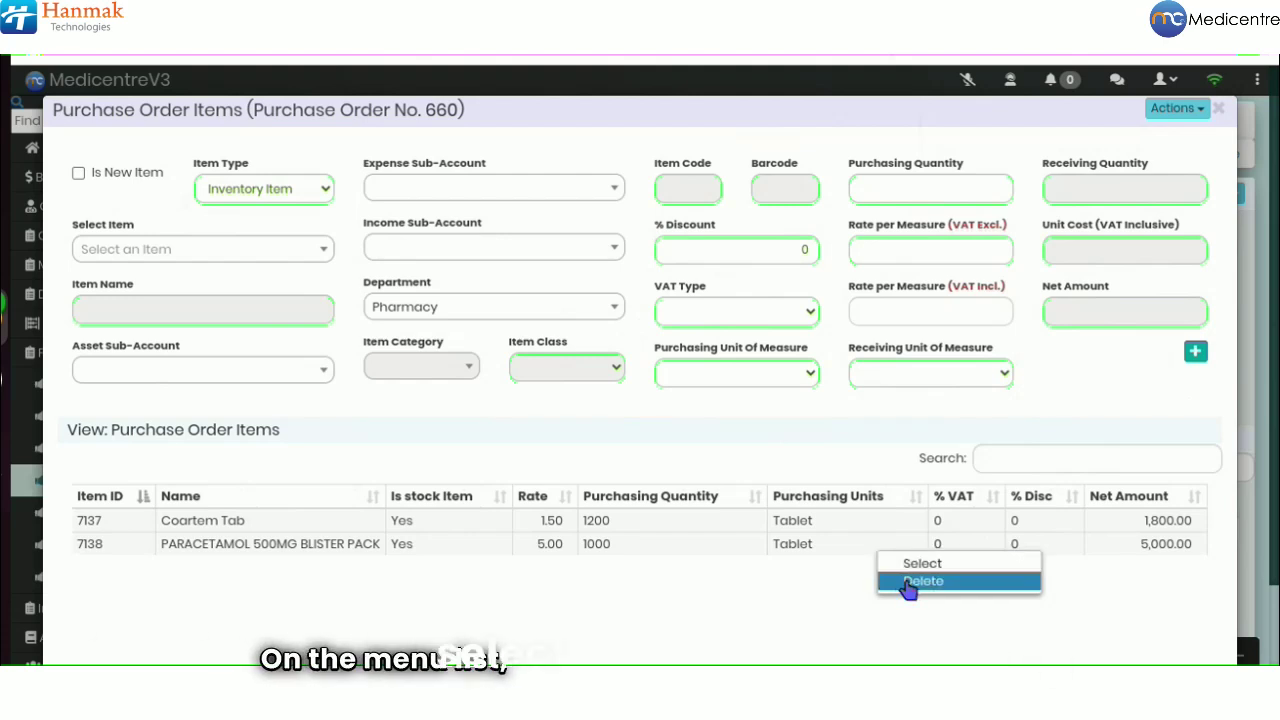
left_click(909, 586)
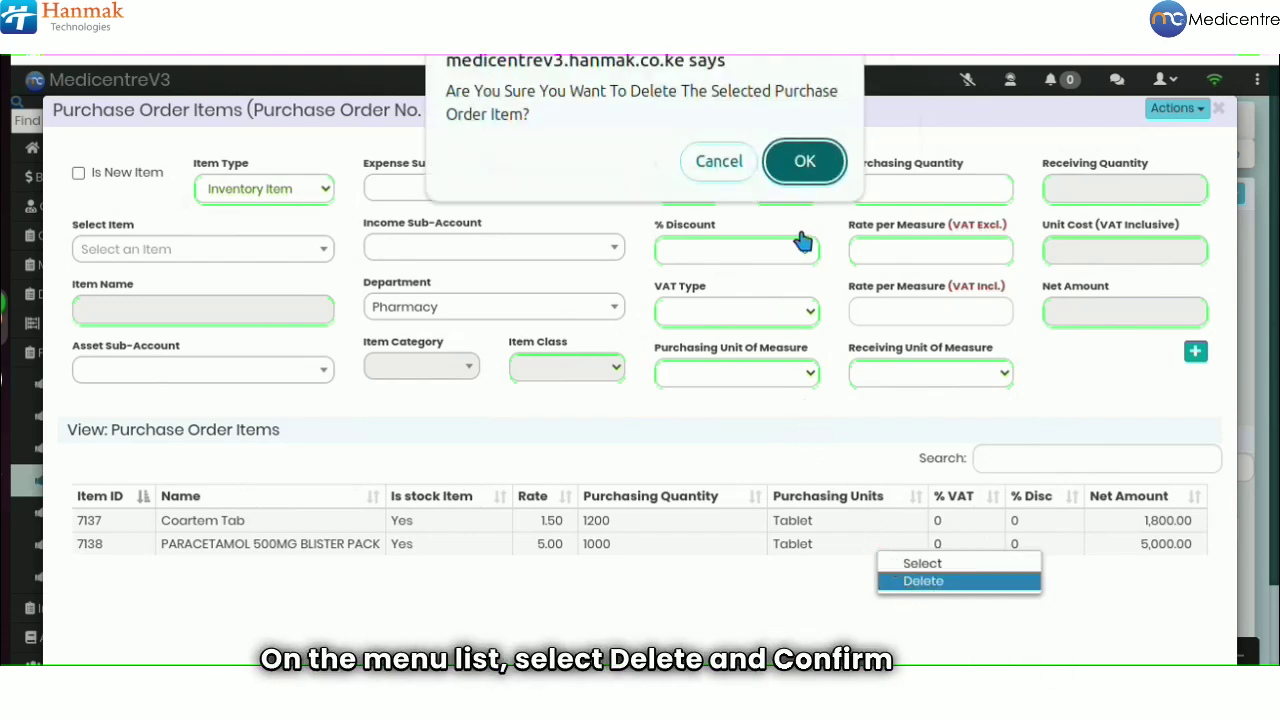
left_click(804, 168)
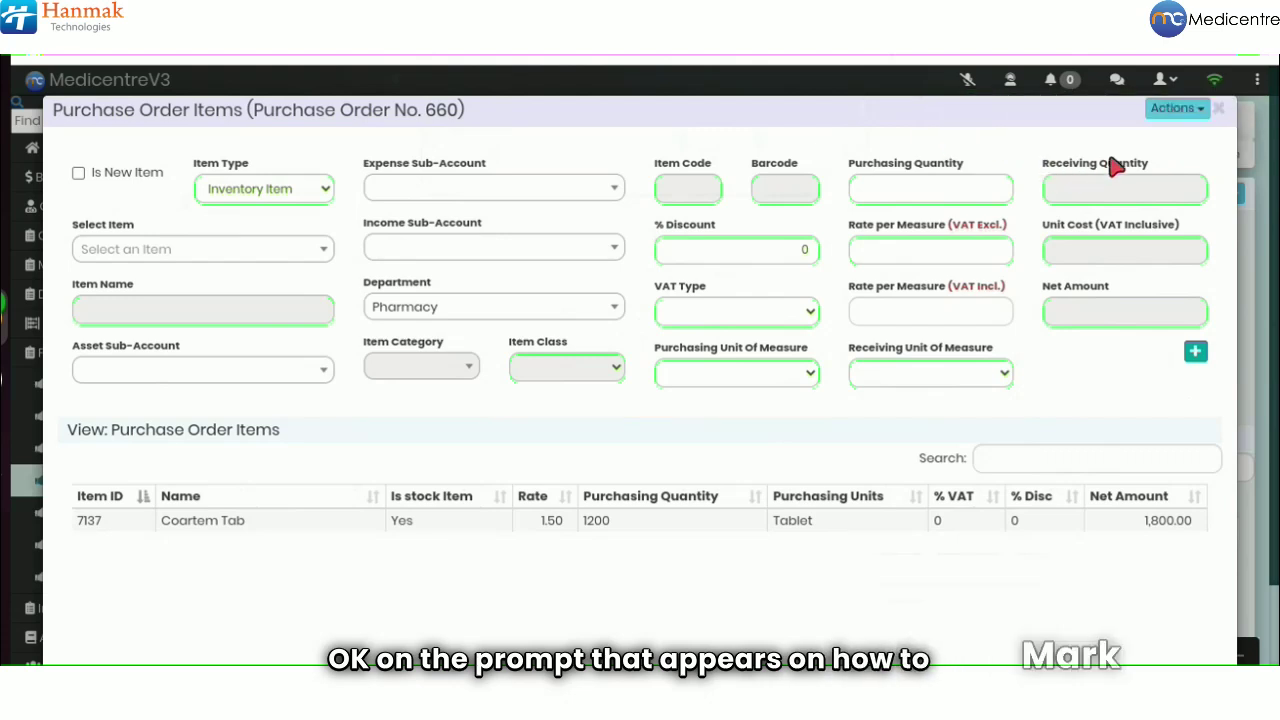
left_click(1155, 112)
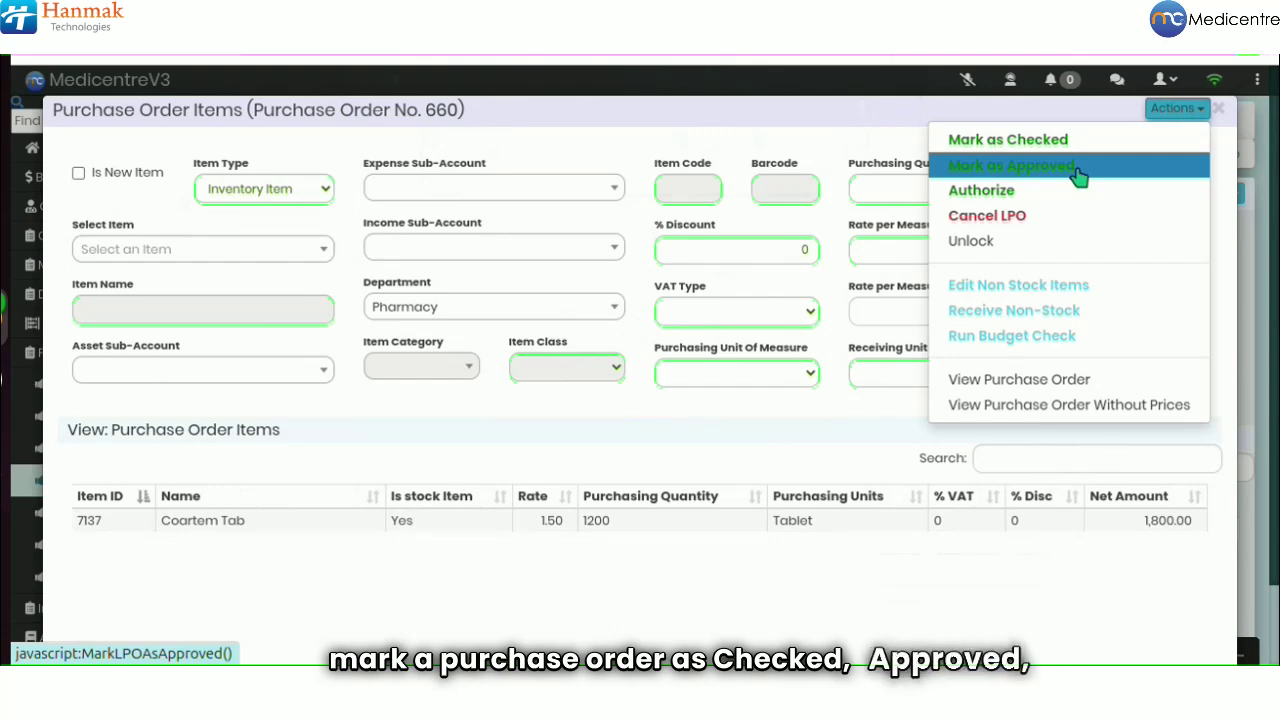
left_click(866, 217)
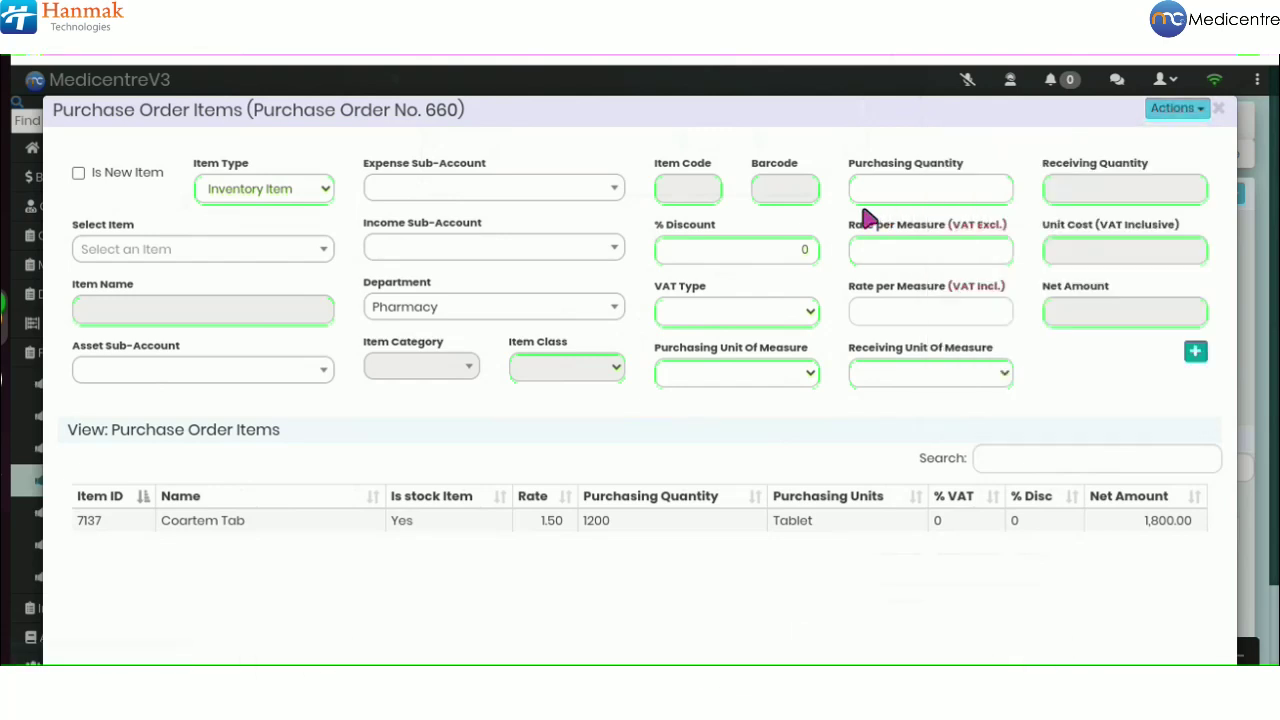